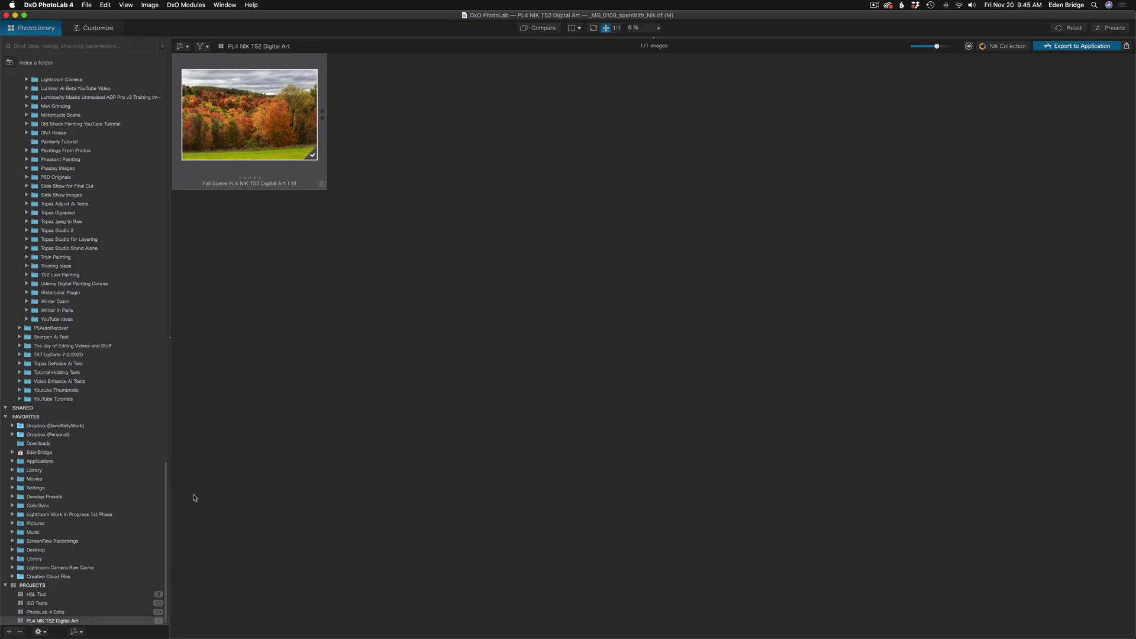
Open the fall foliage photo and send it to Color Efex Pro 4 through Nik Collection
double_click(254, 111)
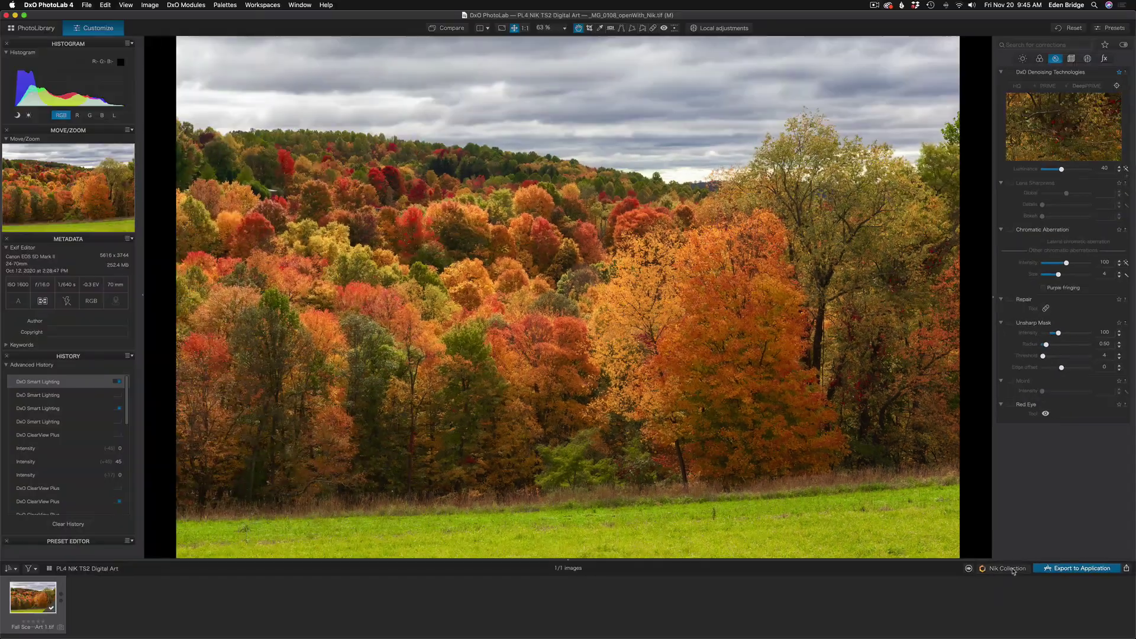
left_click(887, 496)
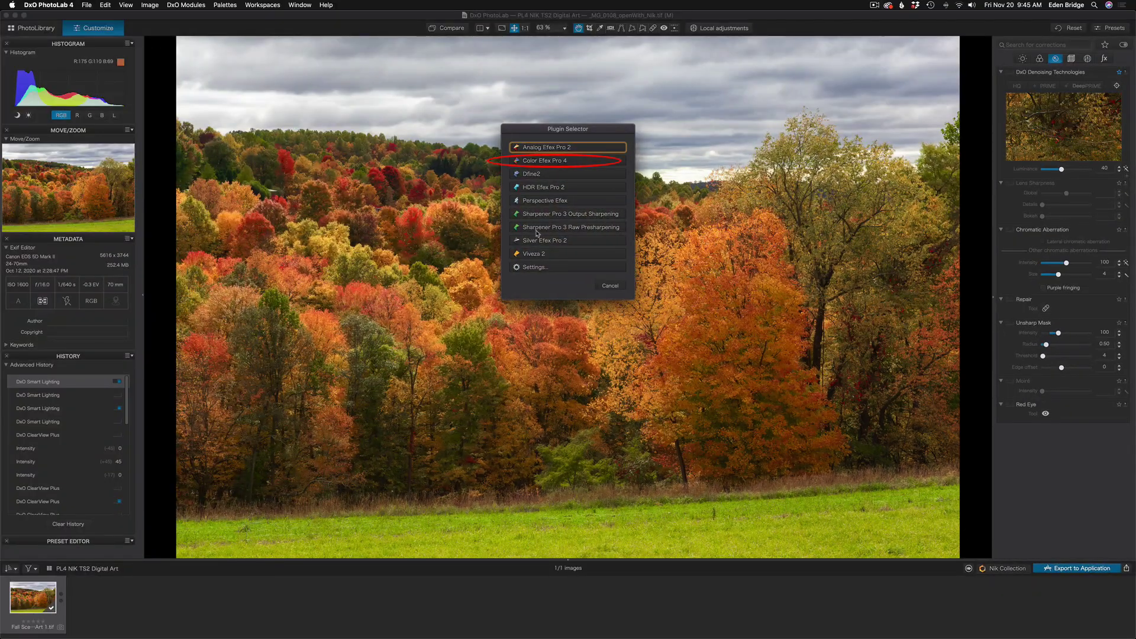
left_click(540, 160)
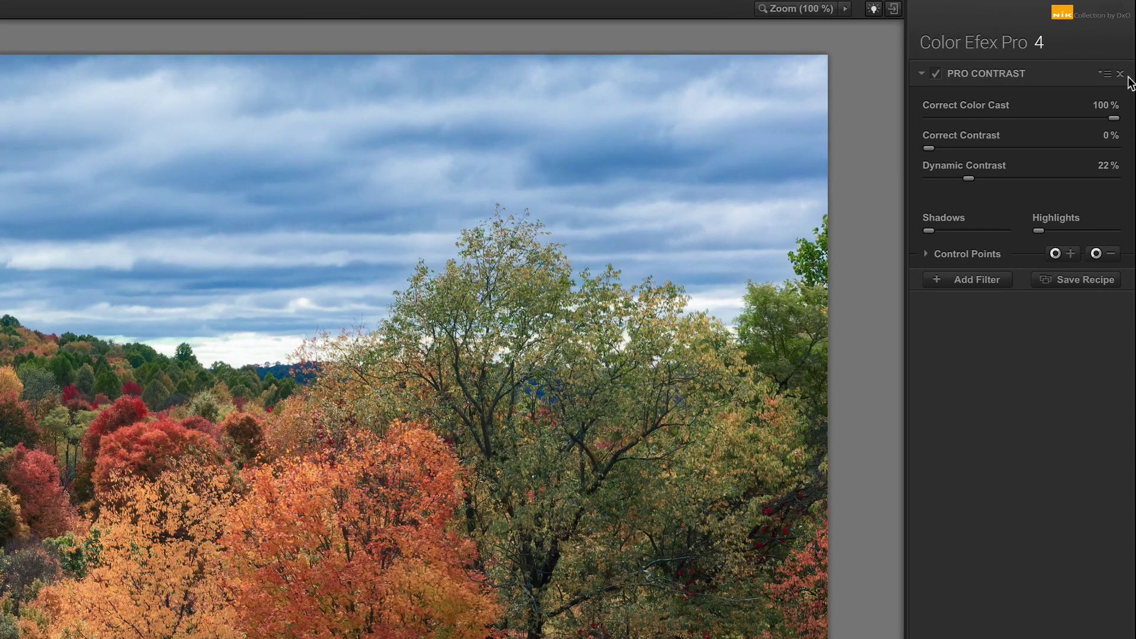
Remove the Pro Contrast filter and browse the En Vogue recipes
left_click(1121, 74)
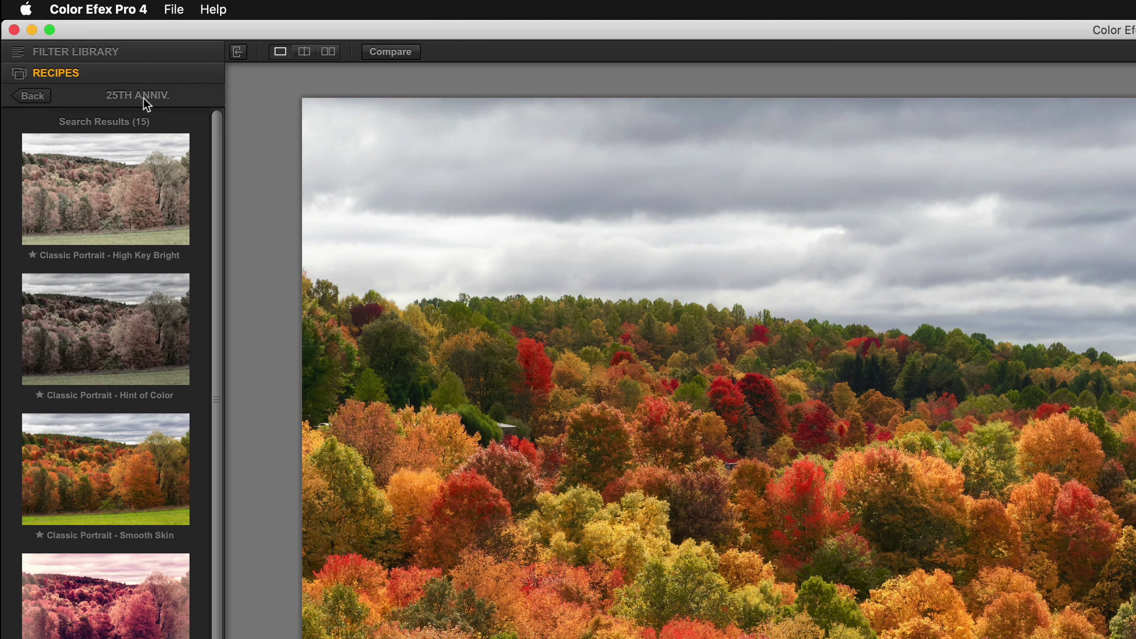
left_click(42, 97)
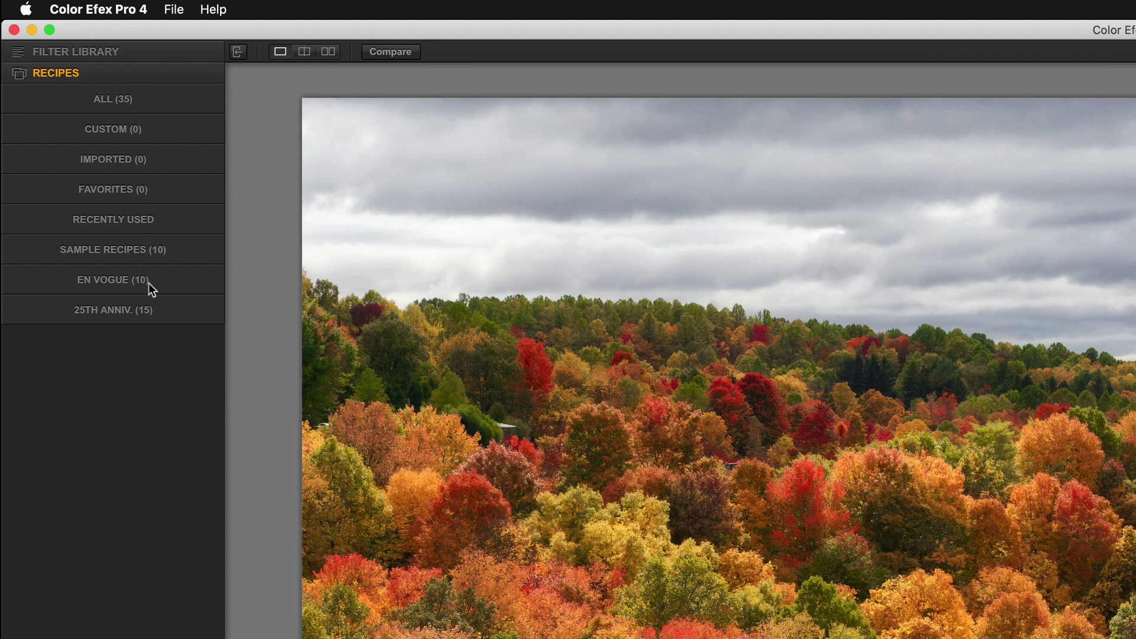
left_click(168, 280)
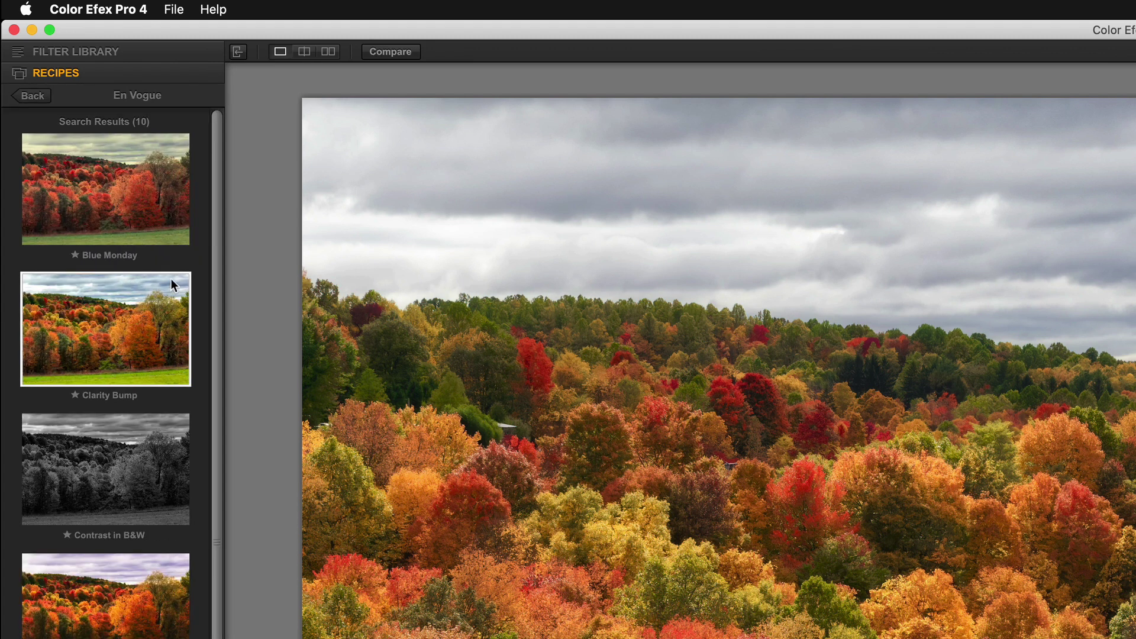
scroll(172, 278, "down", 5)
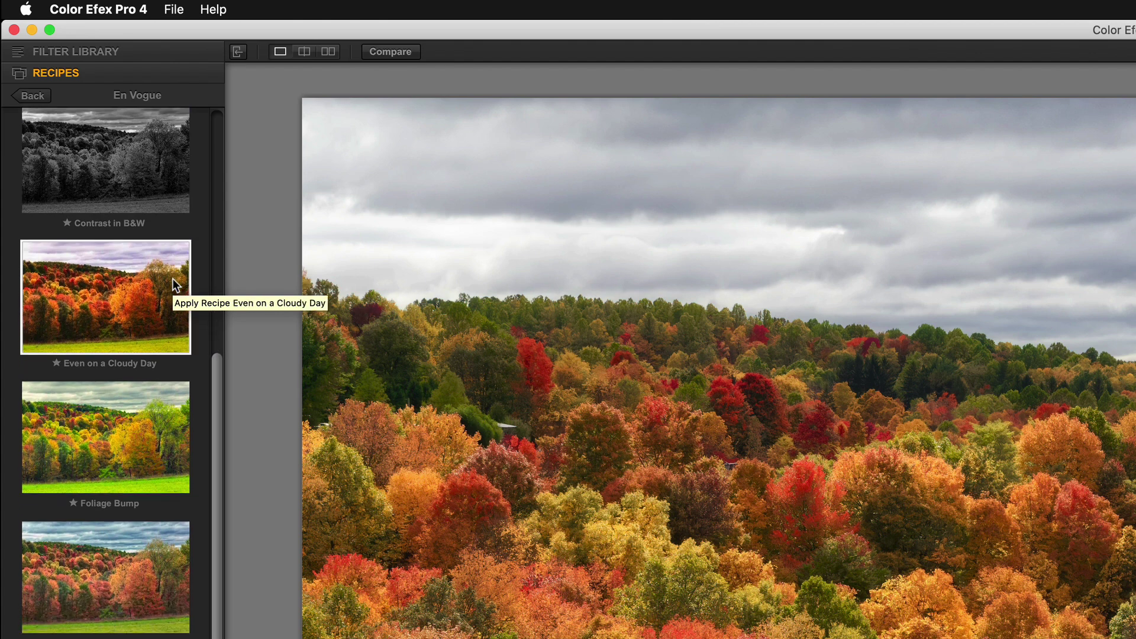
scroll(173, 278, "up", 5)
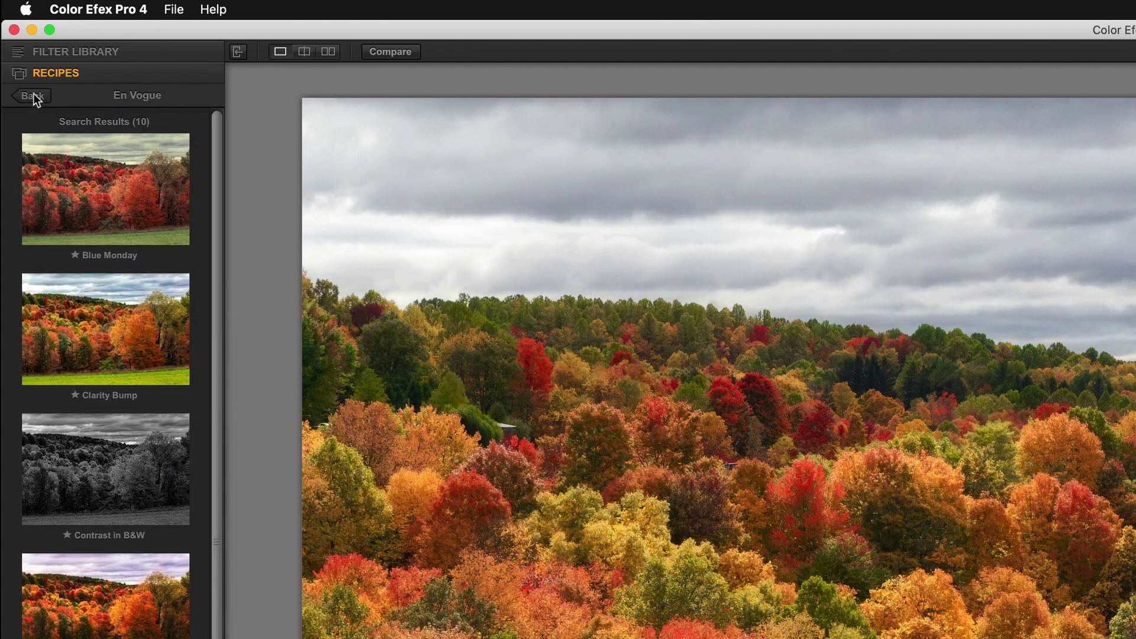
left_click(33, 96)
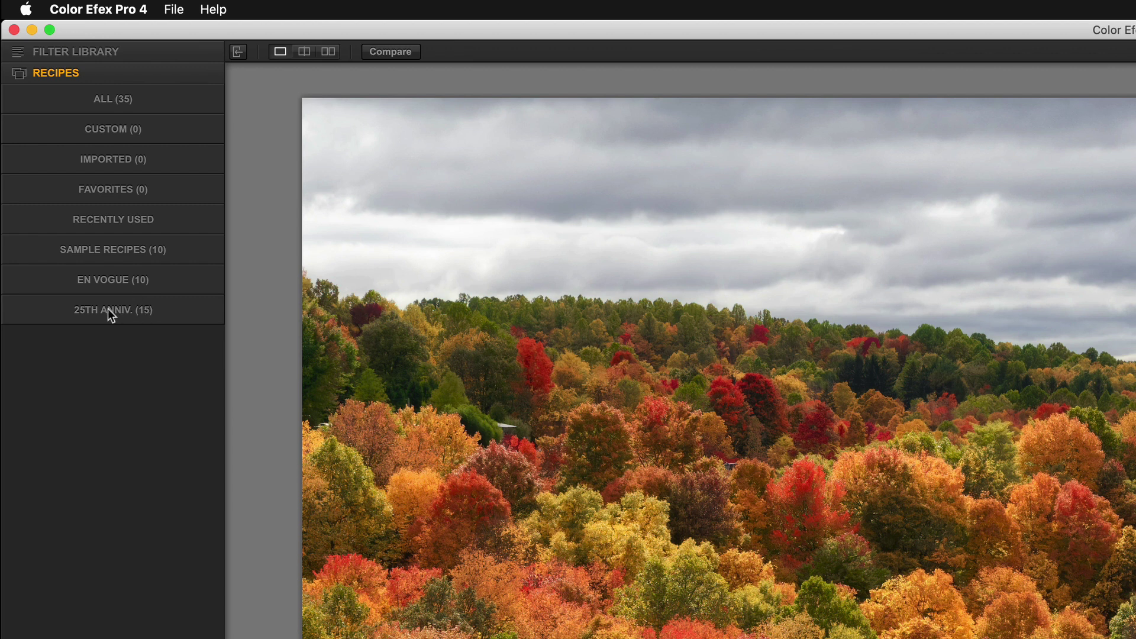
In 25TH ANNIV. recipes, try Cafe Mocha and Fade Away, then apply Wildlife - Soft & Dreamy
left_click(108, 308)
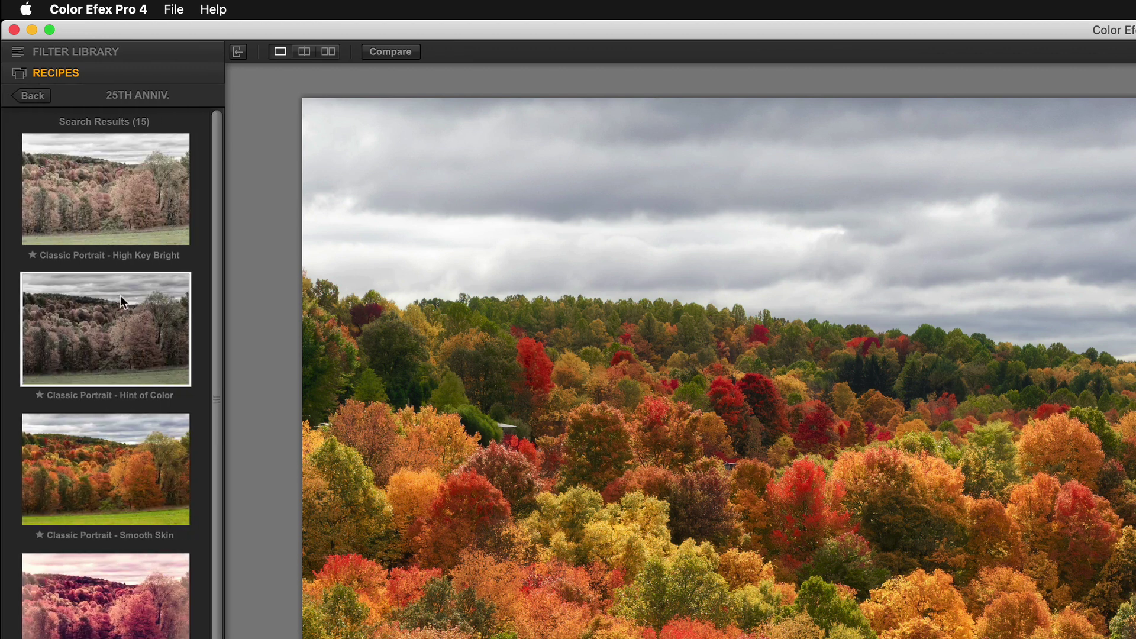
scroll(120, 295, "down", 5)
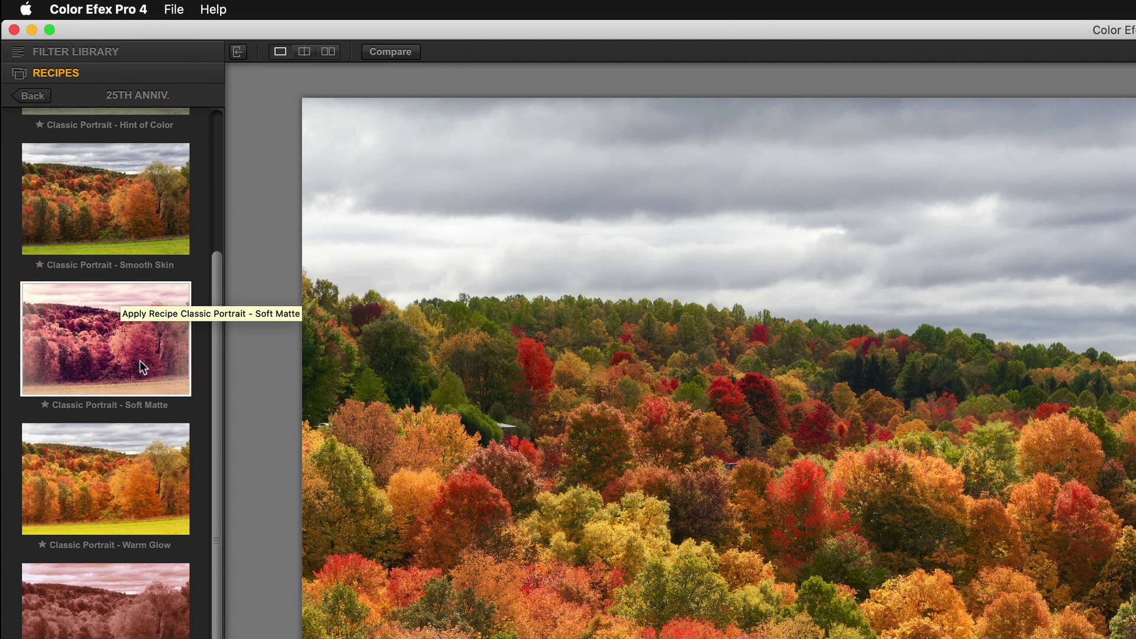
scroll(147, 386, "down", 3)
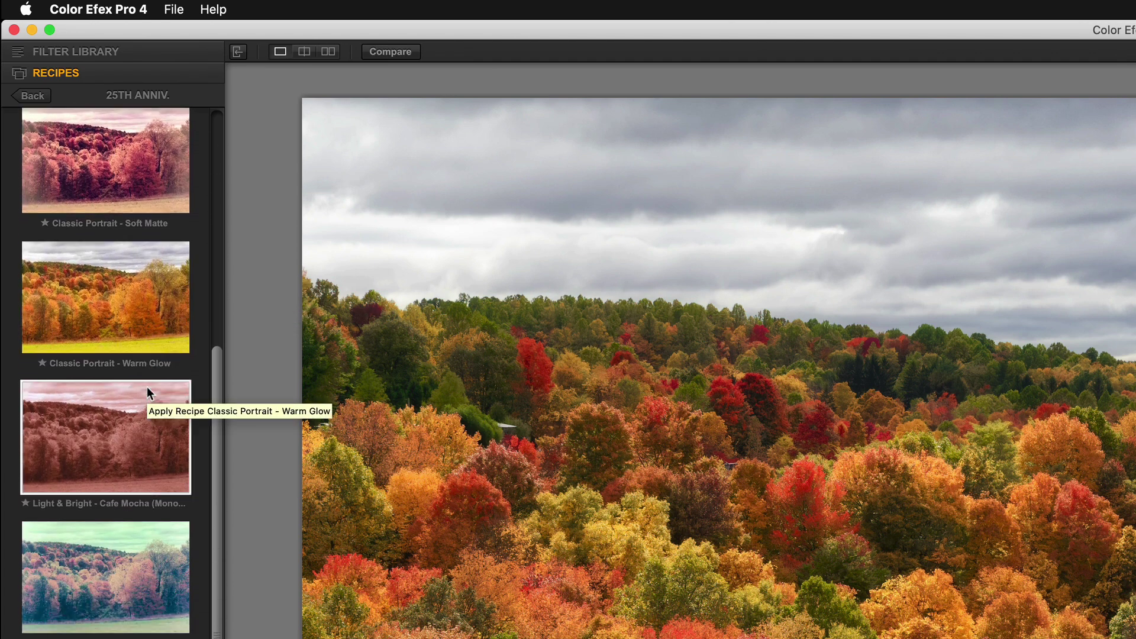
scroll(147, 386, "down", 2)
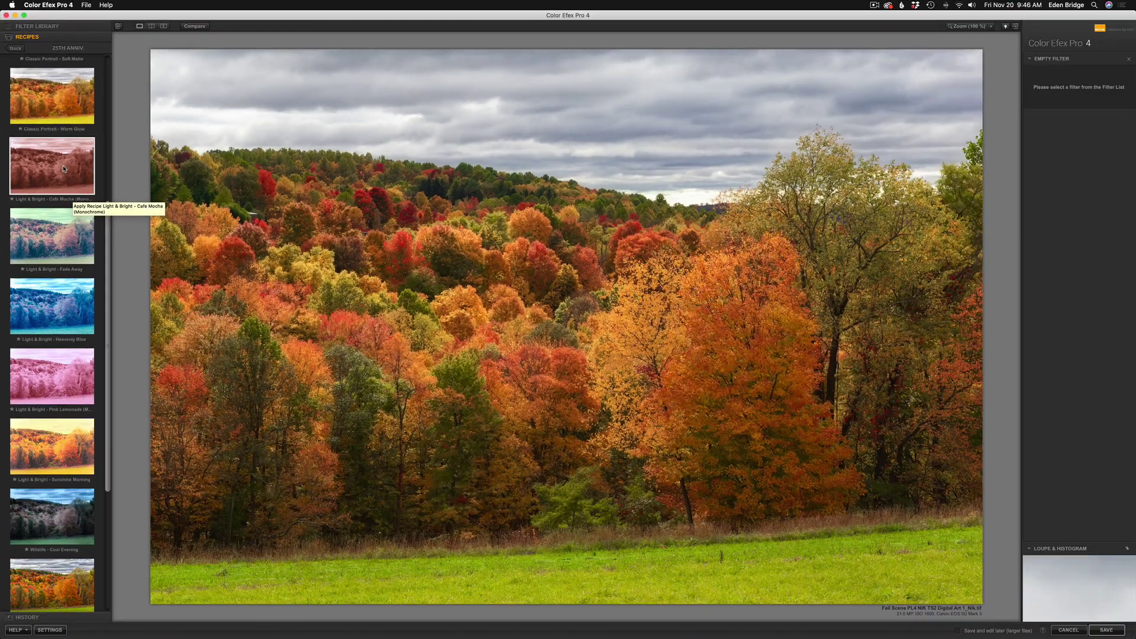
left_click(64, 168)
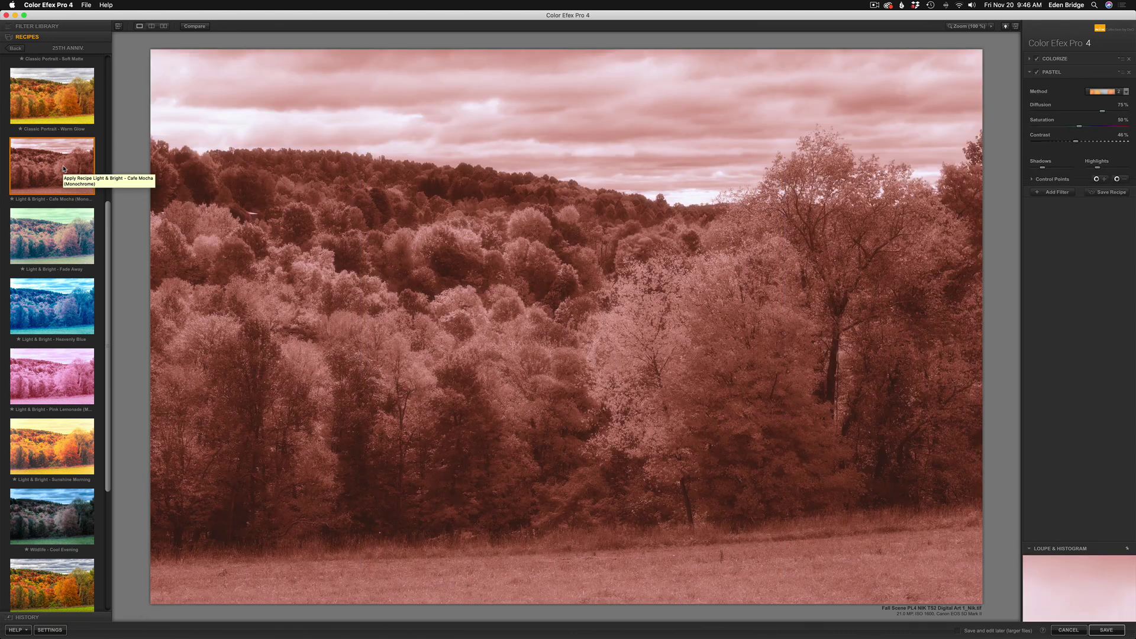
left_click(70, 234)
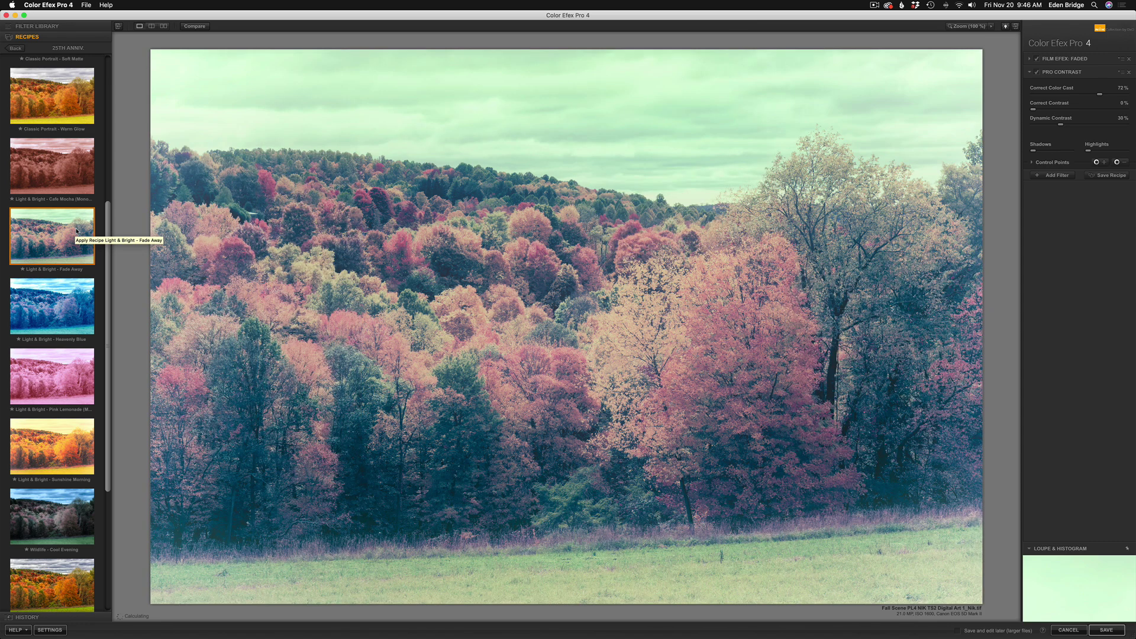
scroll(76, 231, "down", 4)
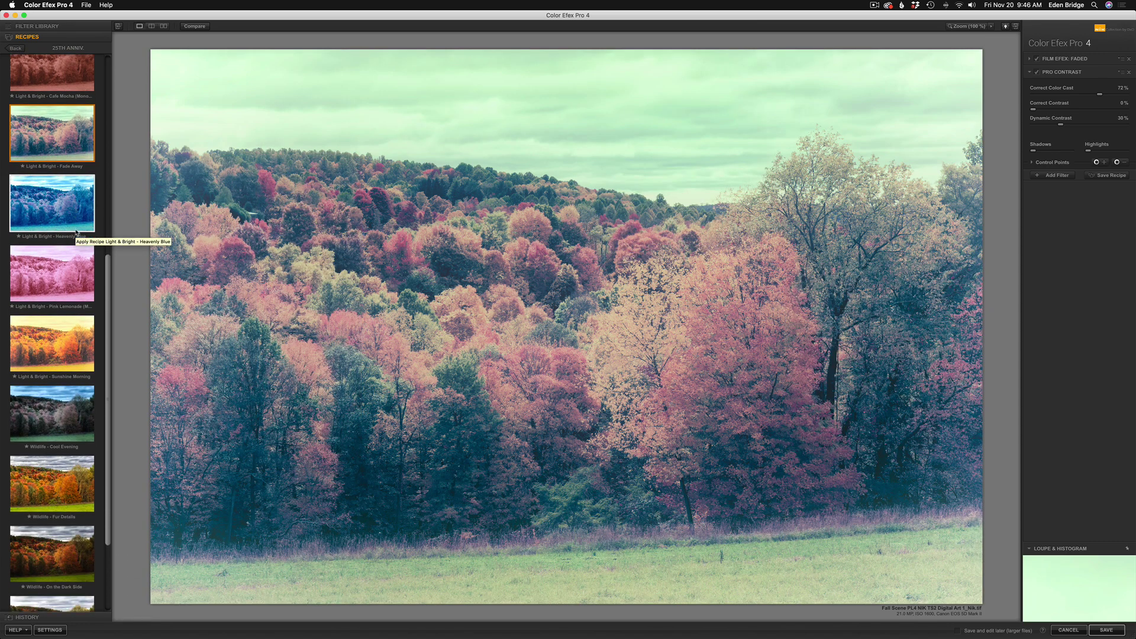
scroll(77, 233, "down", 4)
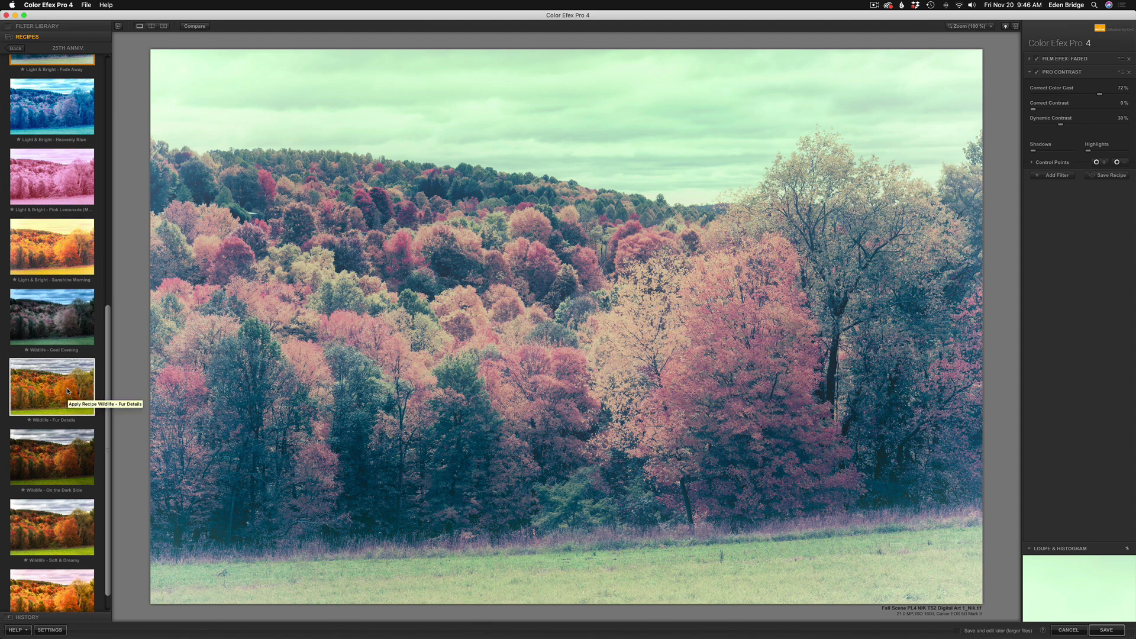
scroll(68, 391, "down", 1)
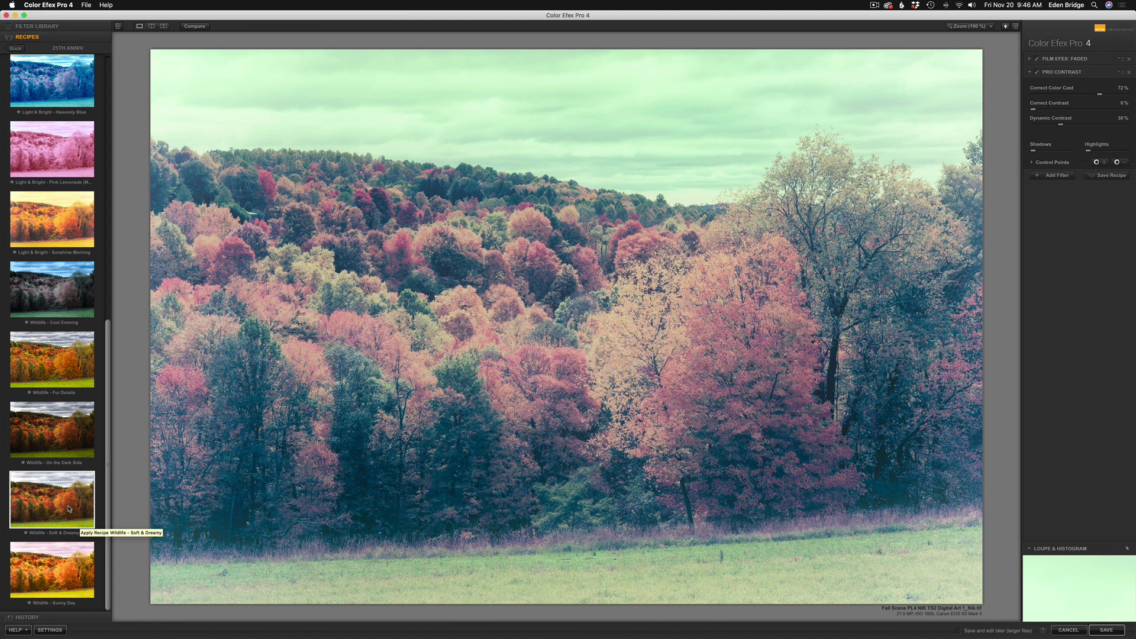
left_click(69, 509)
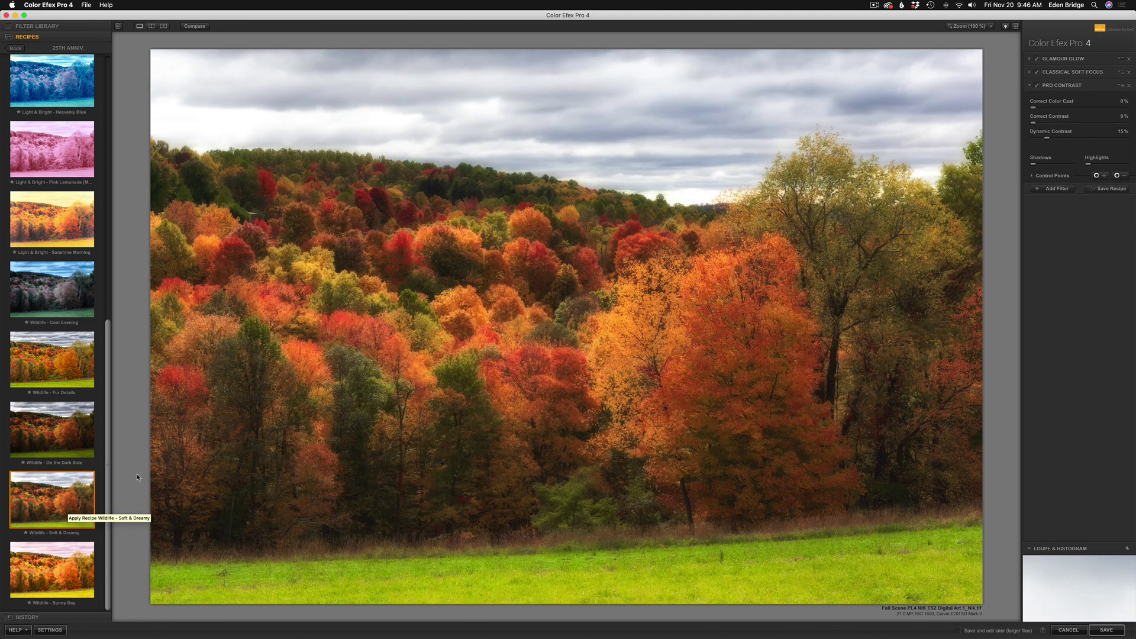
Apply Wildlife - Cool Evening and compare the image with Duplex off and on
left_click(63, 284)
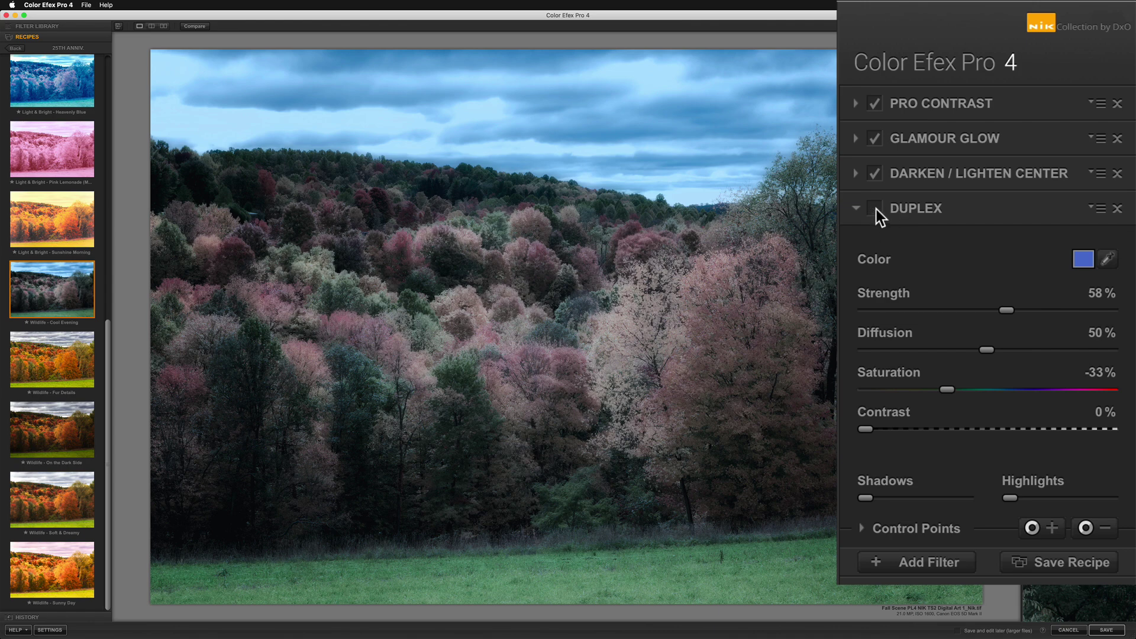
left_click(876, 208)
left_click(876, 209)
left_click(876, 208)
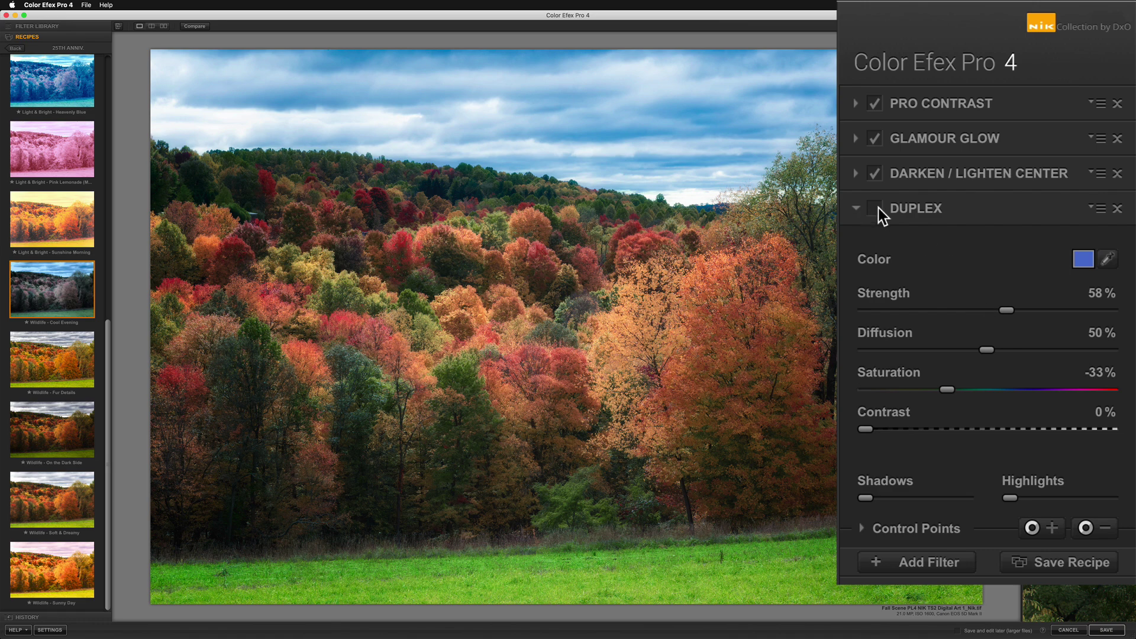
left_click(876, 209)
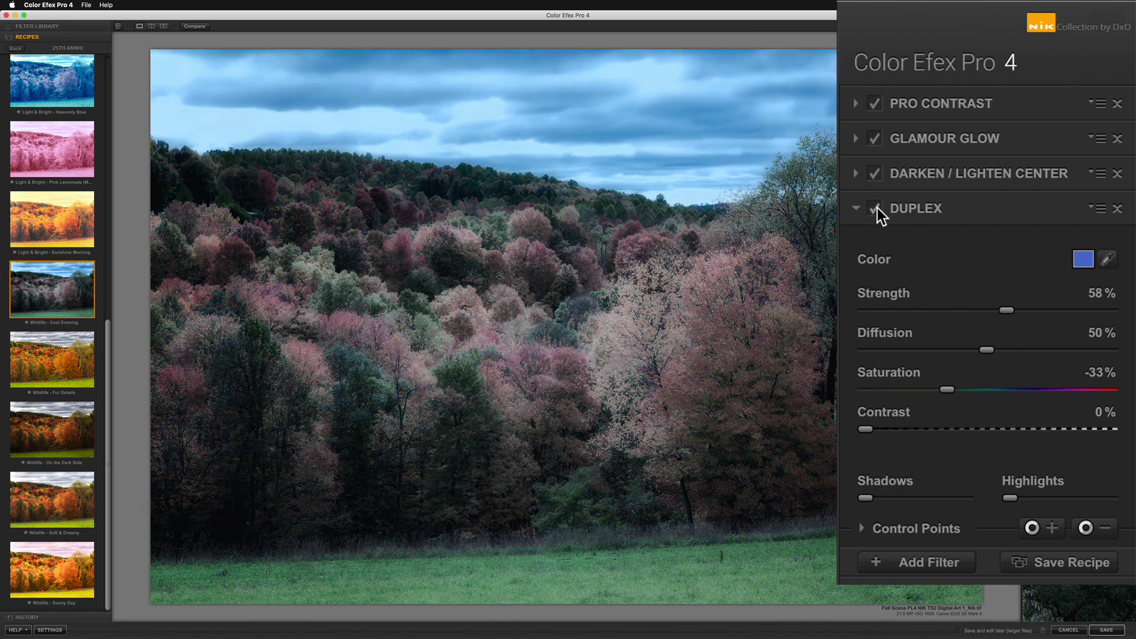
Compare Darken / Lighten Center and Glamour Glow off and on, then show Glamour Glow's settings
left_click(876, 172)
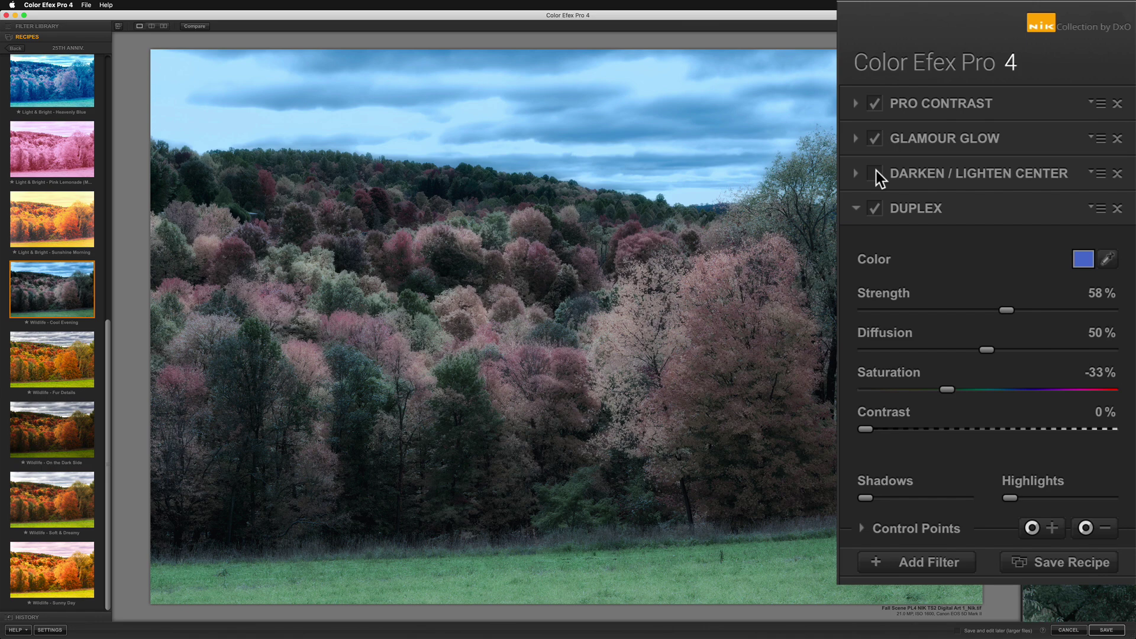
left_click(875, 172)
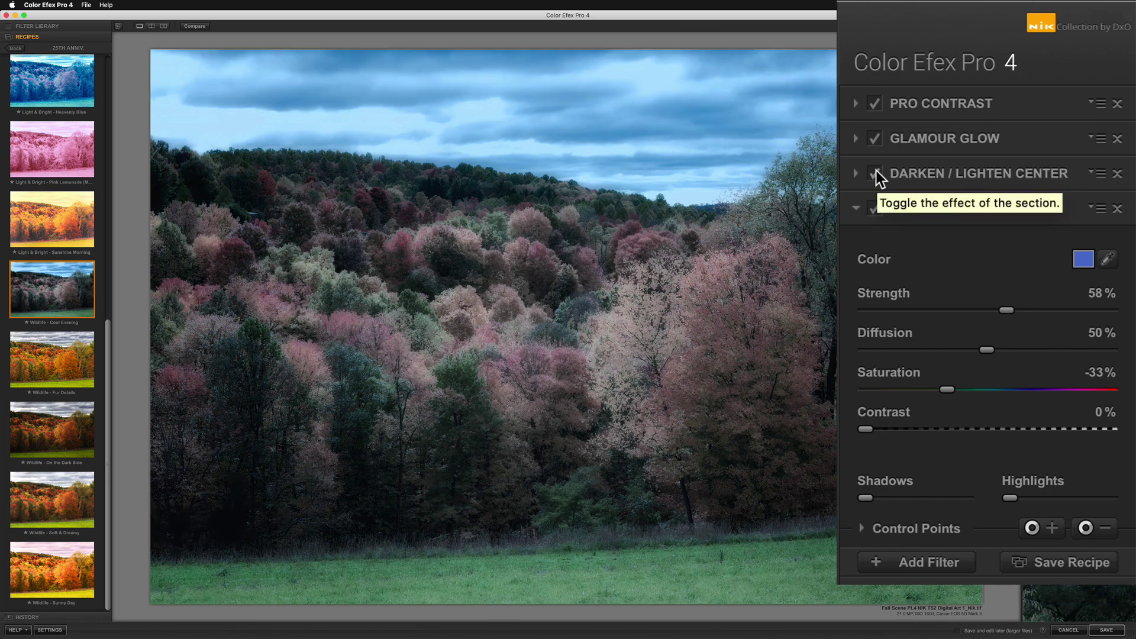
left_click(875, 139)
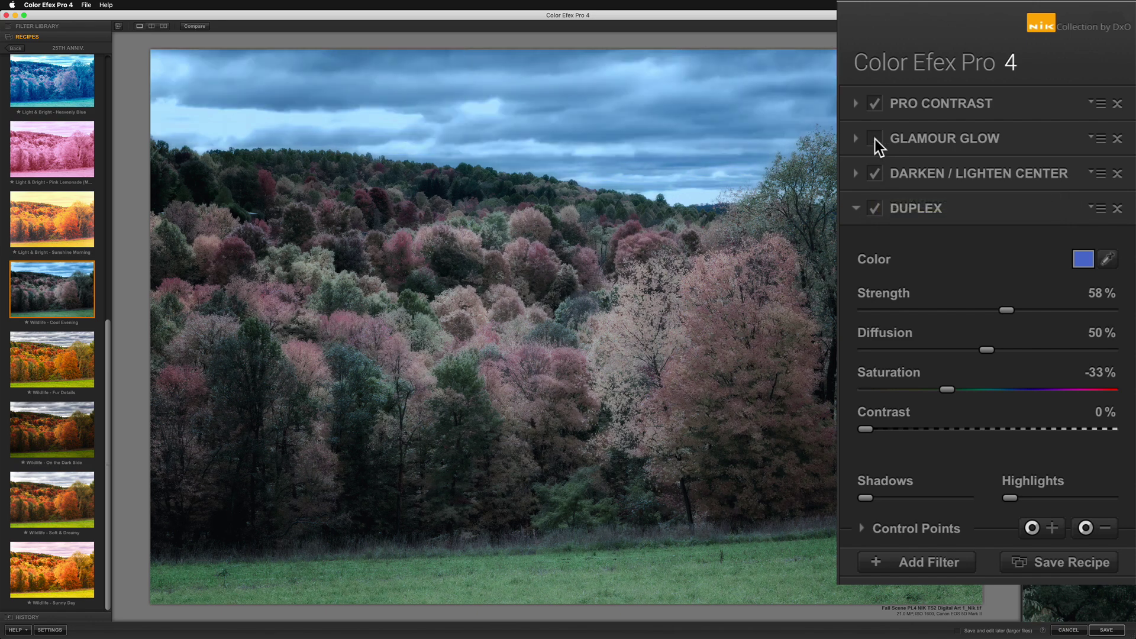
left_click(875, 139)
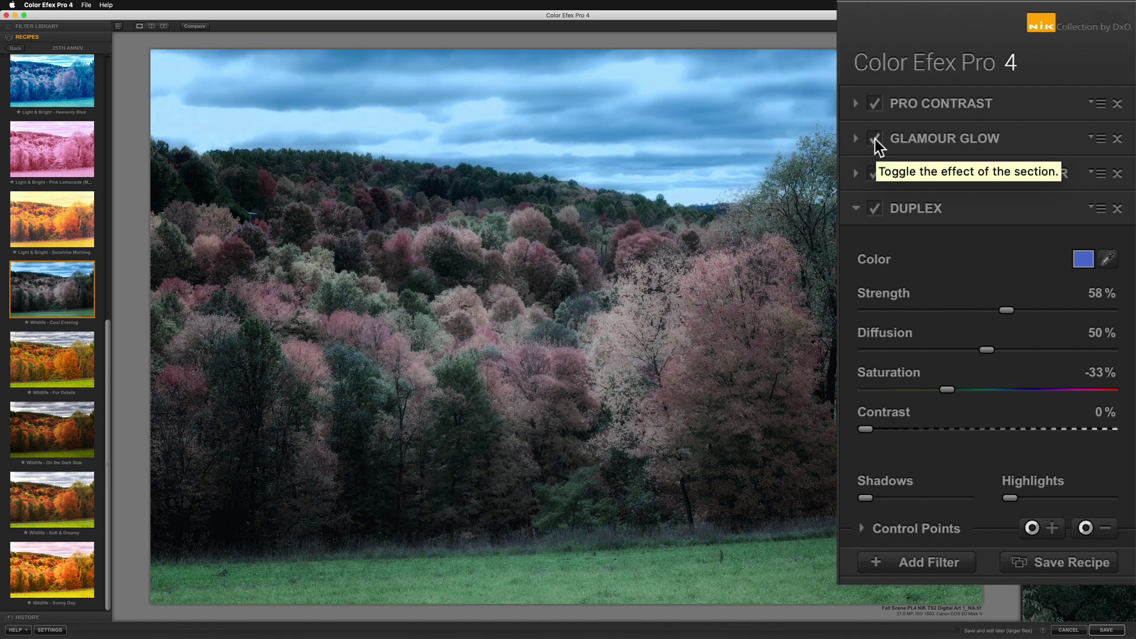
left_click(940, 129)
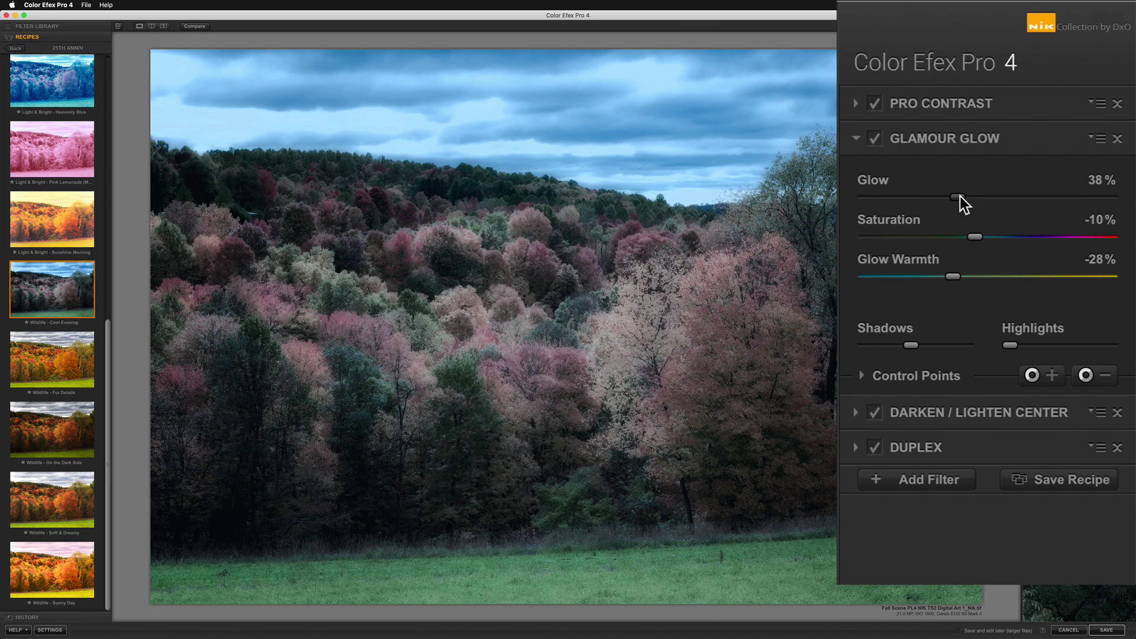
Raise Glamour Glow's Glow to about 55% and adjust Glow Warmth to about -29%
mouse_move(960, 196)
left_mouse_down()
mouse_move(1000, 197)
mouse_move(967, 194)
left_mouse_up()
mouse_move(953, 273)
left_mouse_down()
mouse_move(1060, 282)
mouse_move(943, 278)
mouse_move(955, 276)
left_mouse_up()
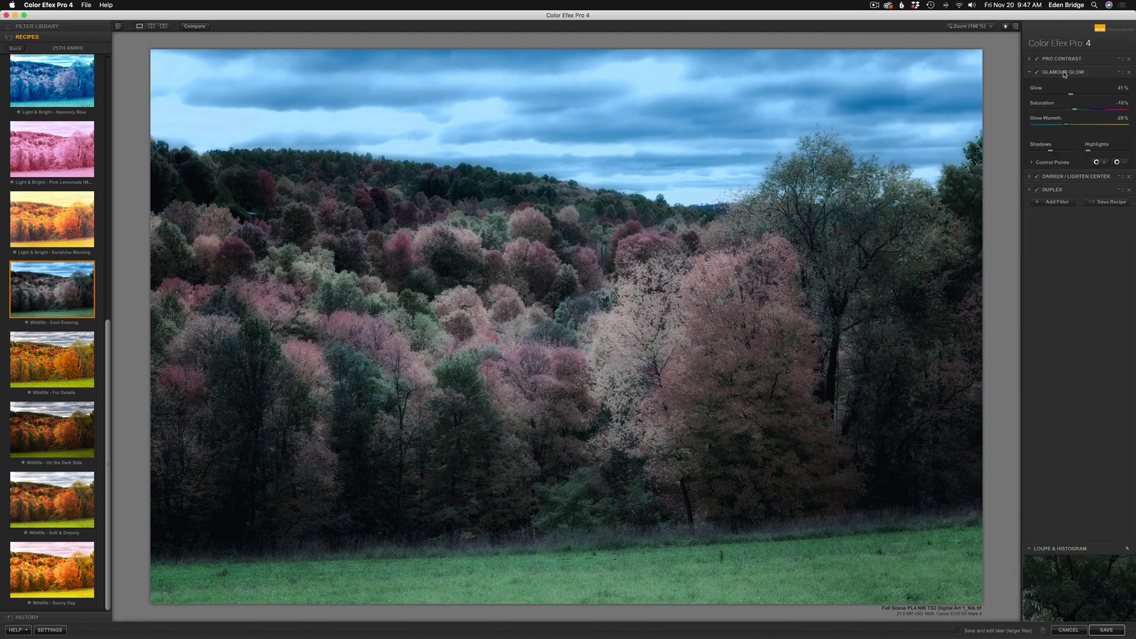
Expand Pro Contrast and compare the image with it off and on
left_click(1070, 60)
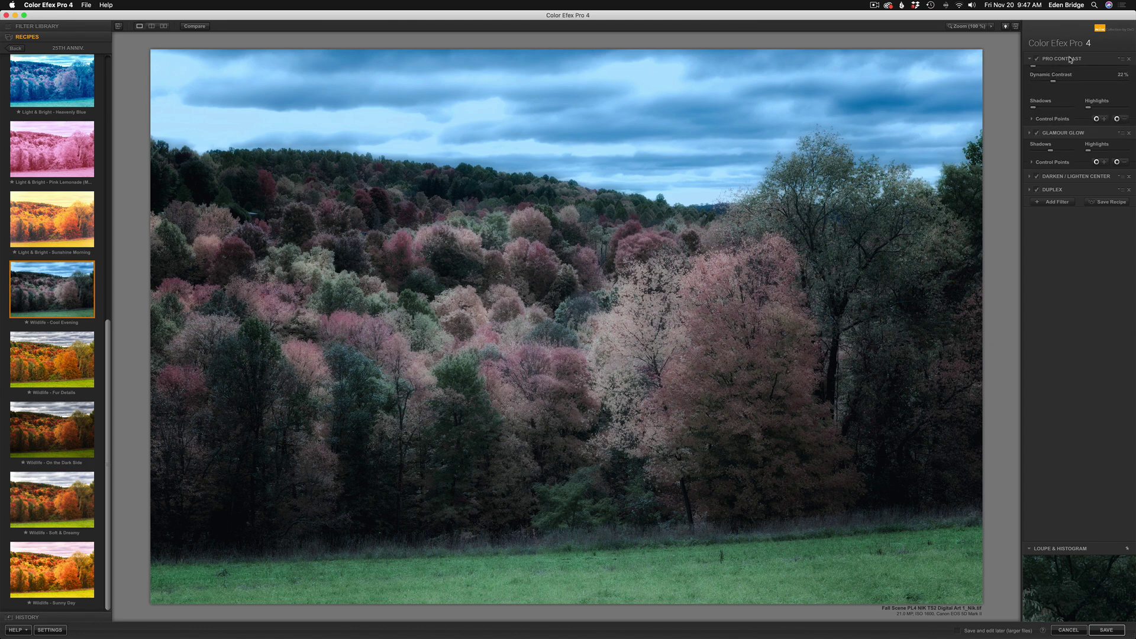
left_click(1037, 60)
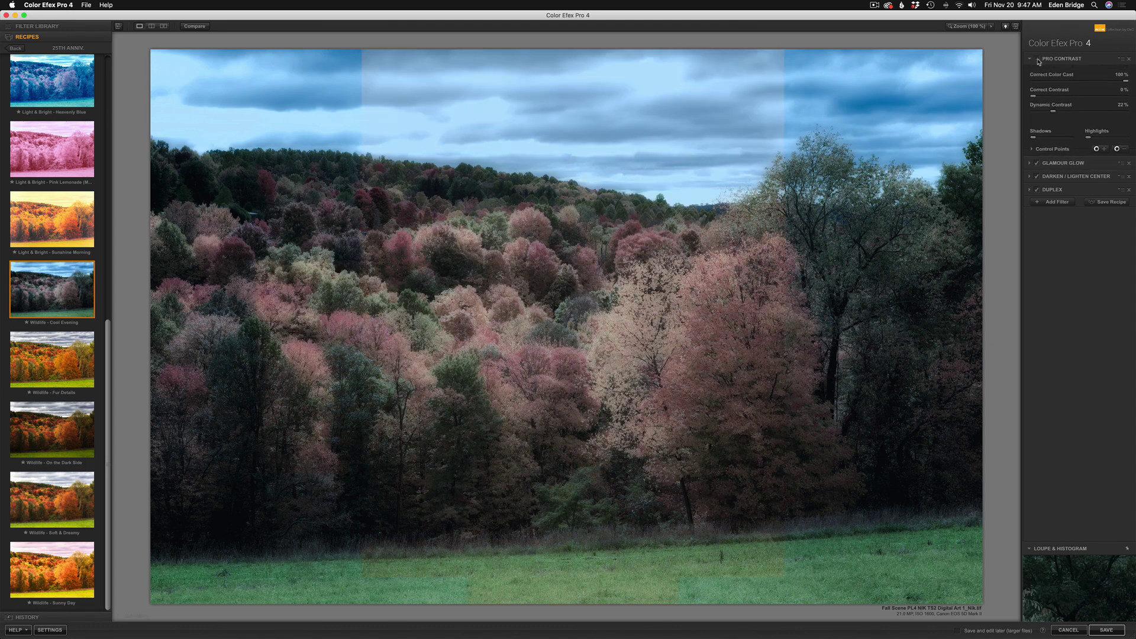
left_click(1037, 60)
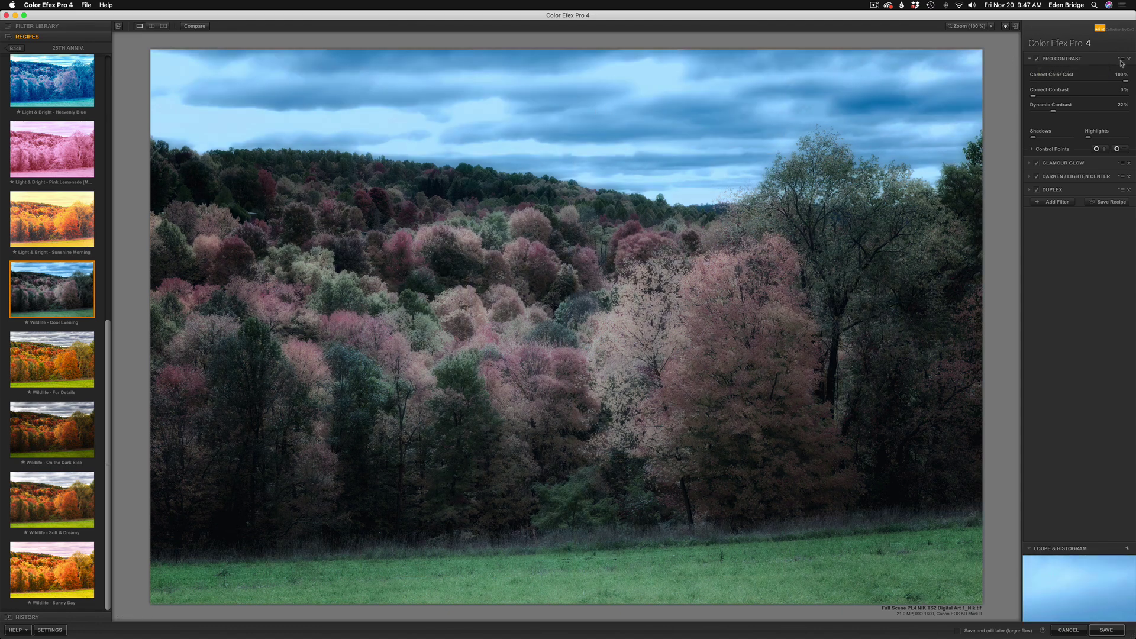
Place a negative control point on the right sky, copy it to the left sky, and compare
left_click(1118, 149)
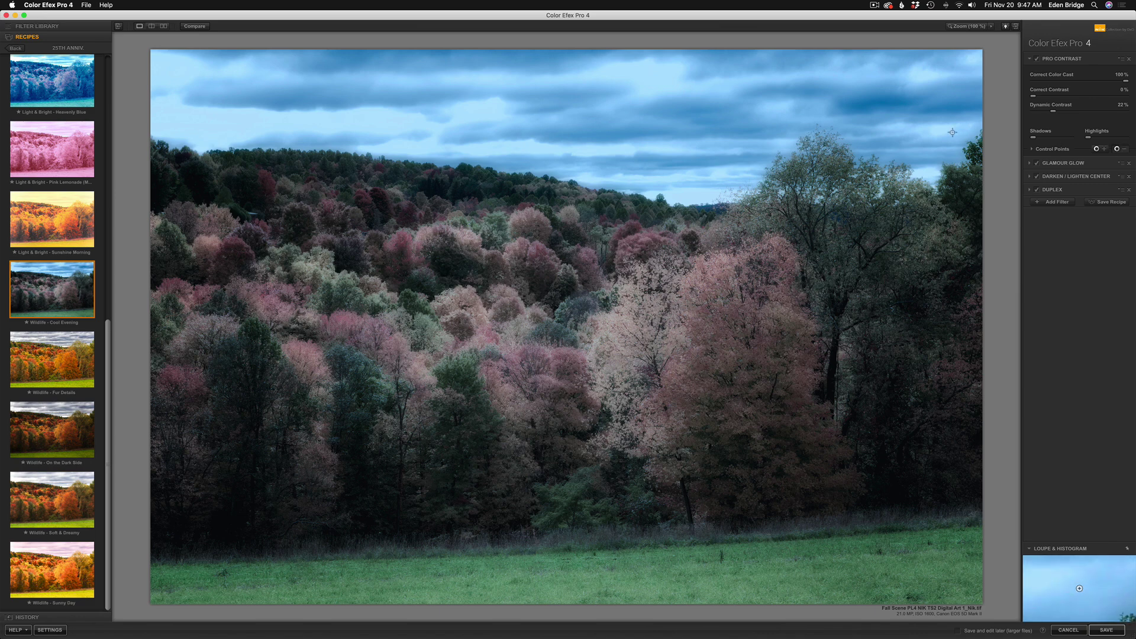
left_click(875, 101)
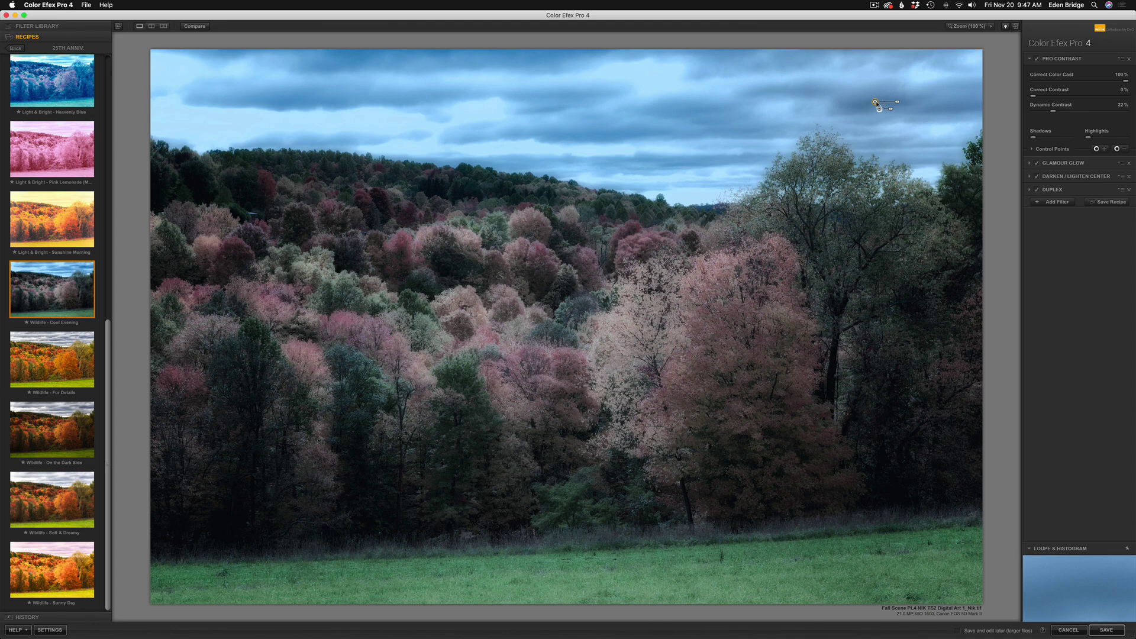
left_click_drag(875, 102, 279, 104)
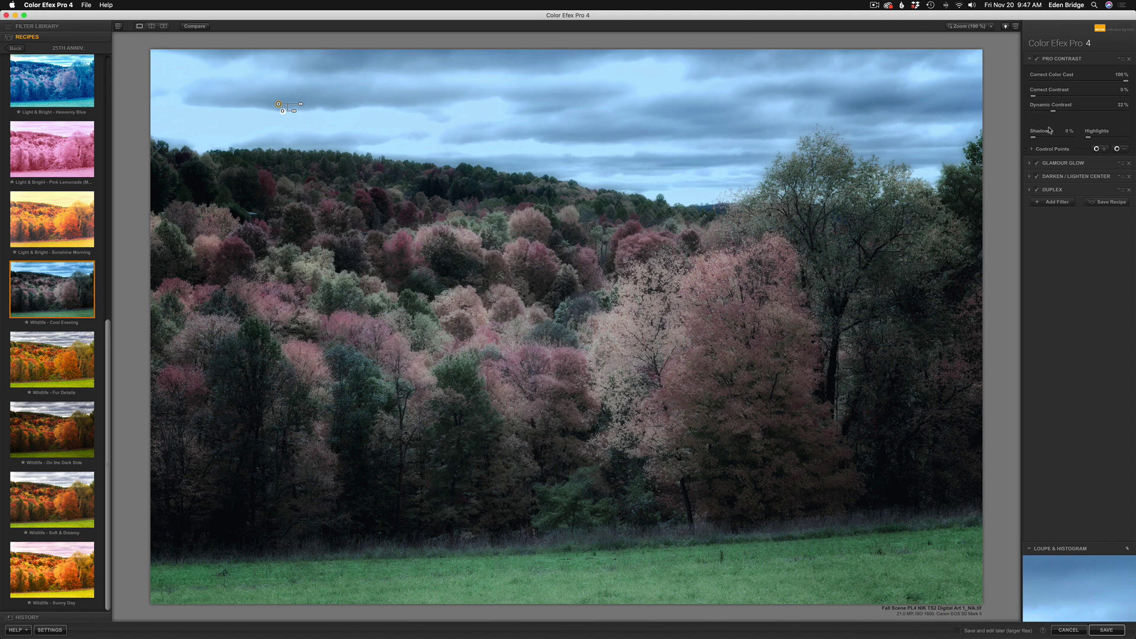
left_click(1038, 60)
Save the Color Efex Pro 4 edits so Fall Scene…1_Nik.tif returns to PhotoLab
left_click(1107, 631)
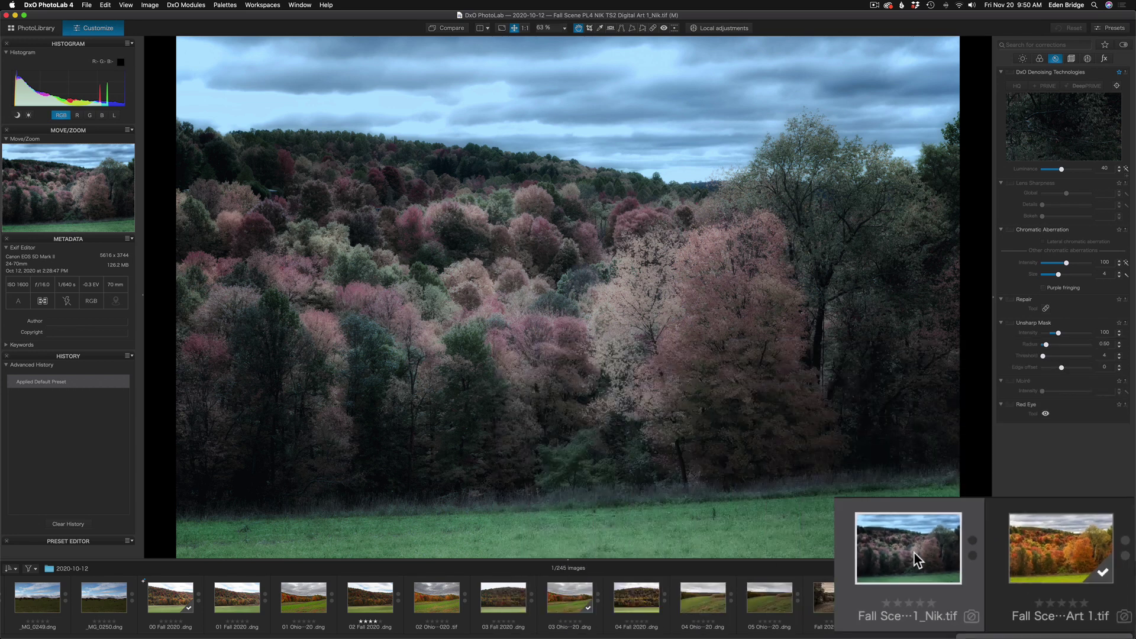
Add the Nik image to the PL4 NIK TS2 Digital Art project
right_click(1040, 602)
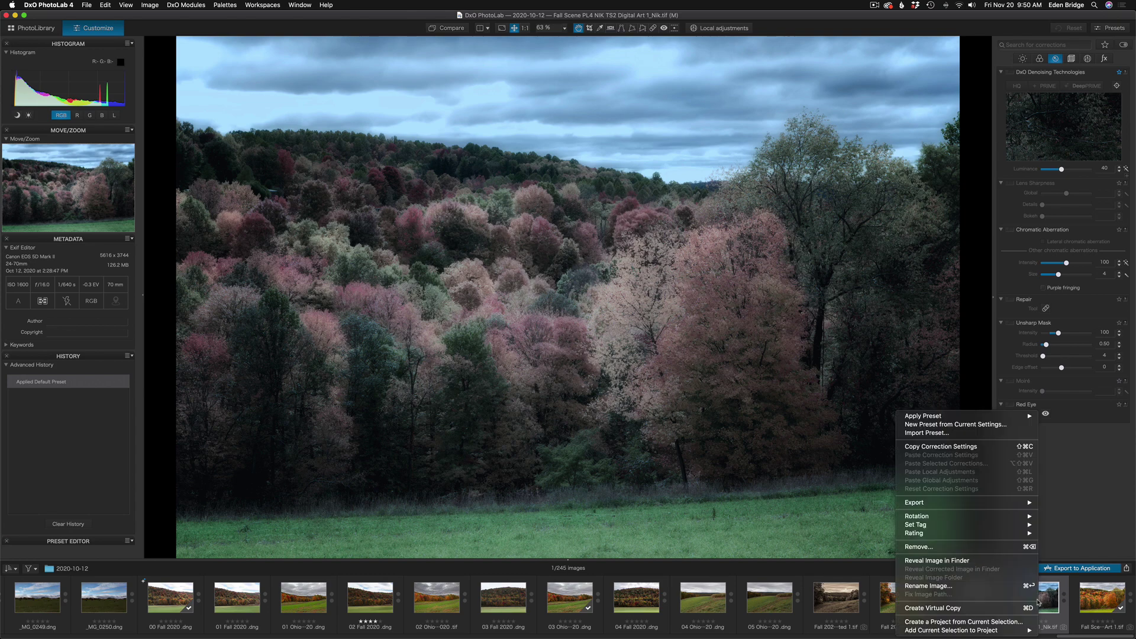
mouse_move(1026, 630)
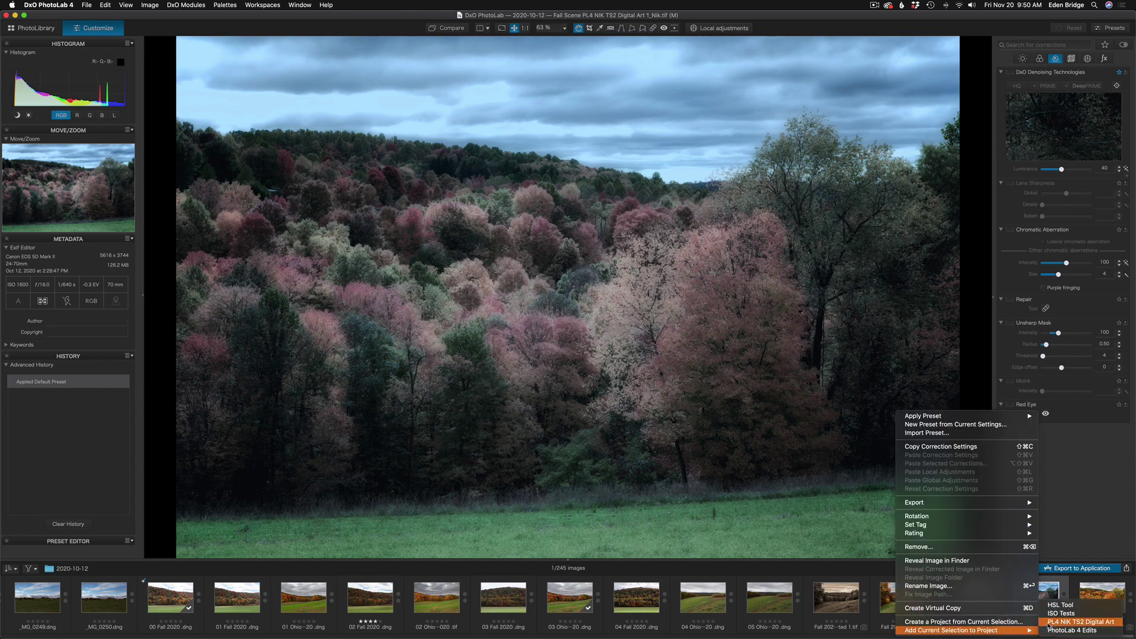
left_click(1055, 622)
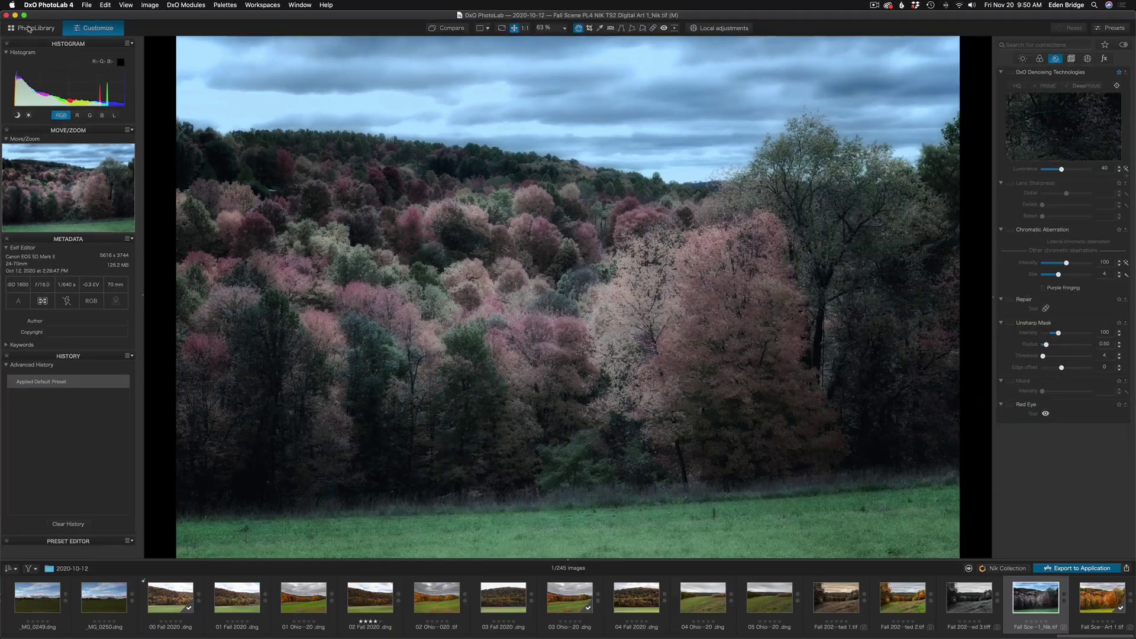
In PhotoLibrary, select the PL4 NIK TS2 Digital Art project and open the Nik image for editing
left_click(61, 55)
scroll(90, 343, "down", 10)
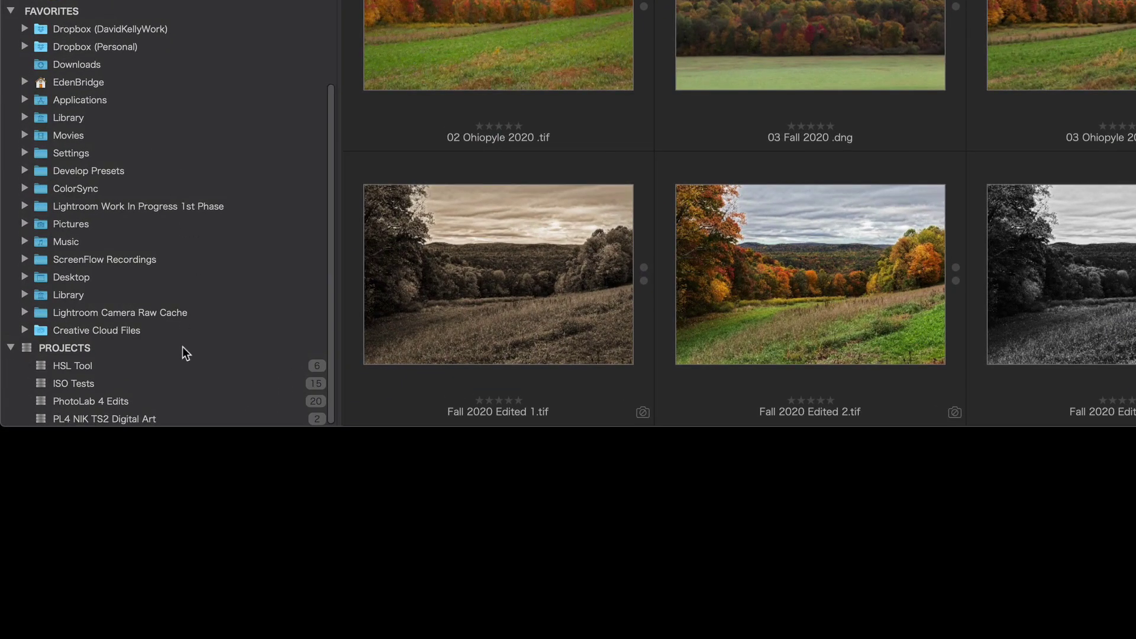
left_click(105, 419)
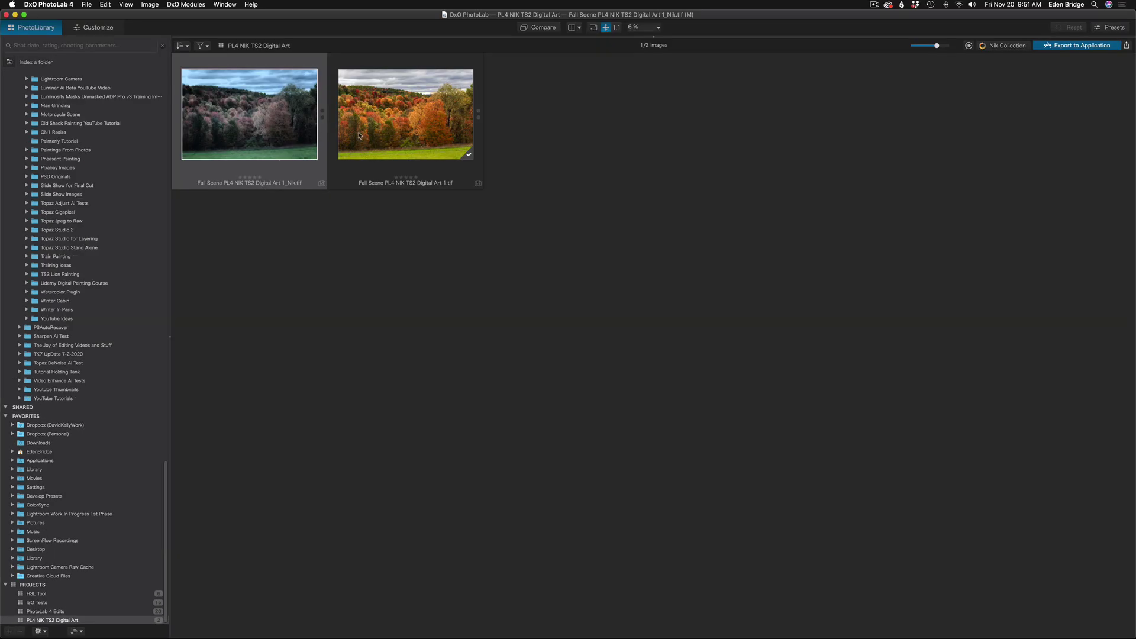
double_click(271, 122)
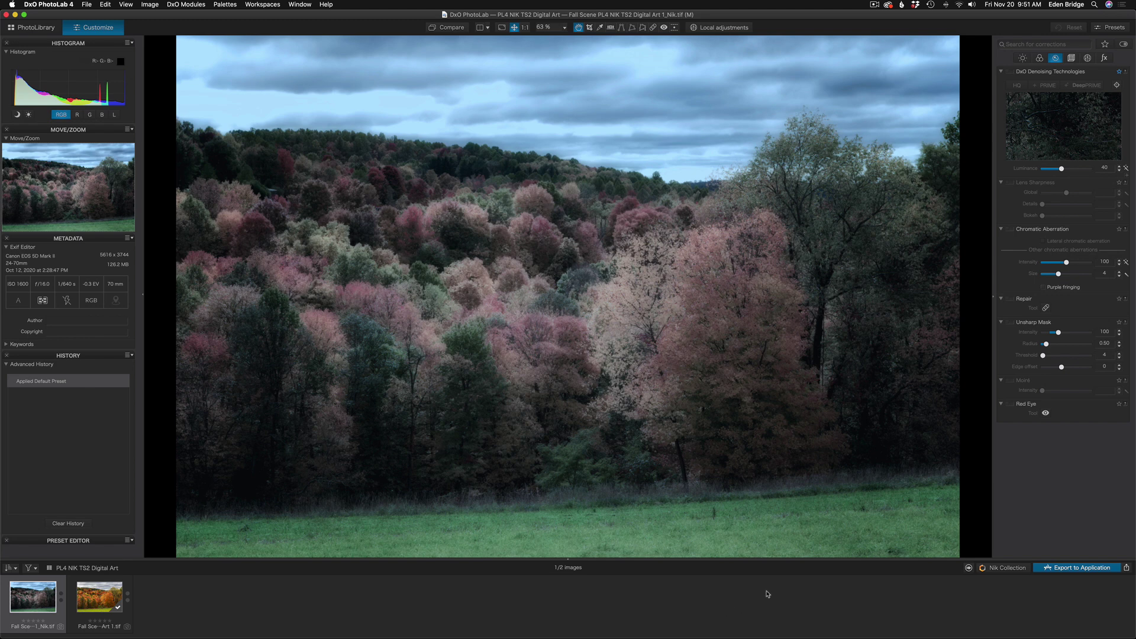
Export the Nik image to Topaz Studio 2 as a 16-bit ProPhoto RGB TIFF
left_click(1078, 568)
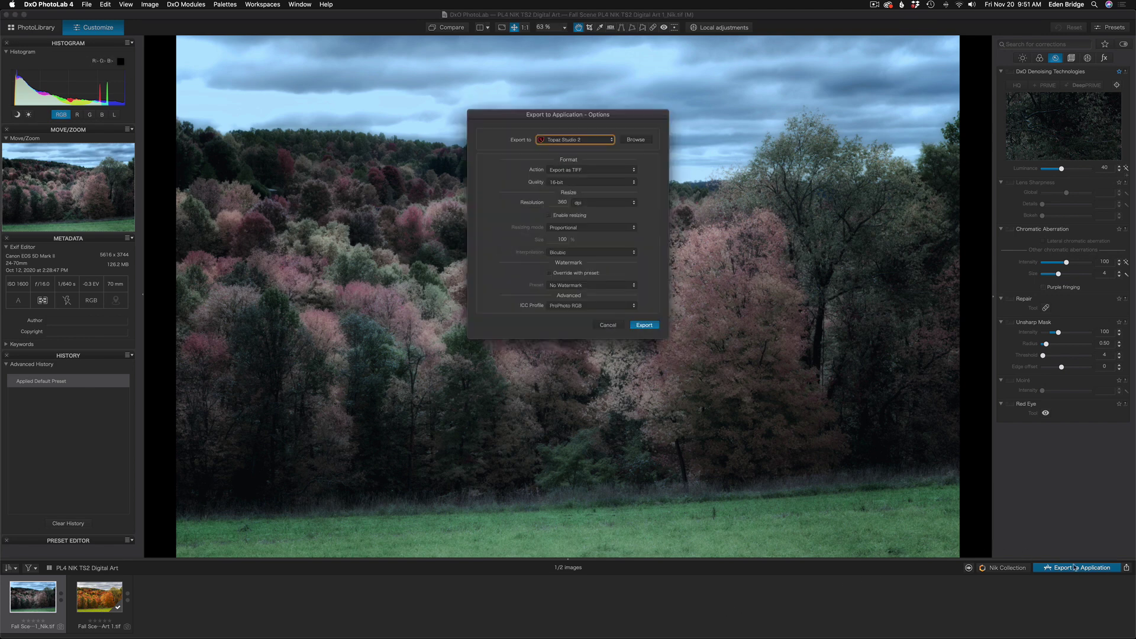
left_click(611, 140)
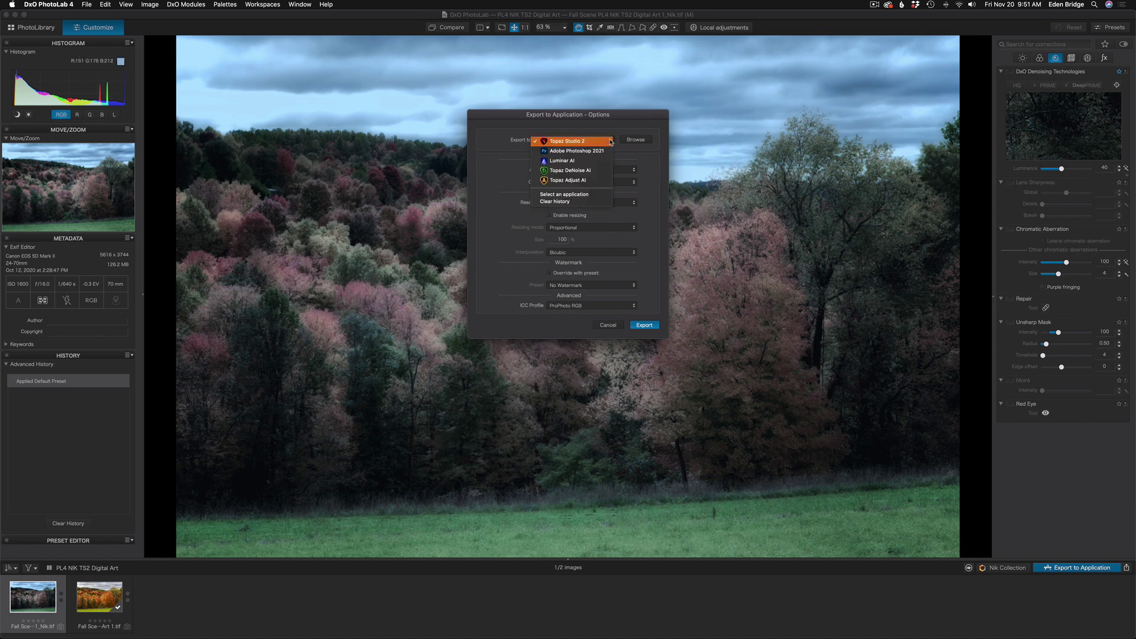
left_click(573, 196)
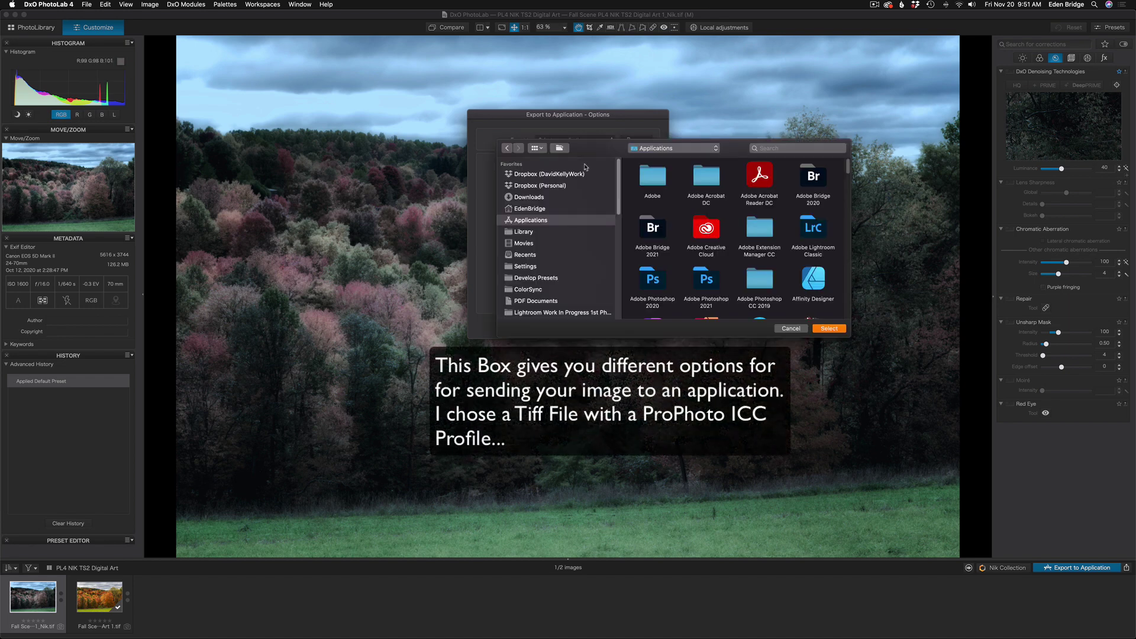
left_click(791, 329)
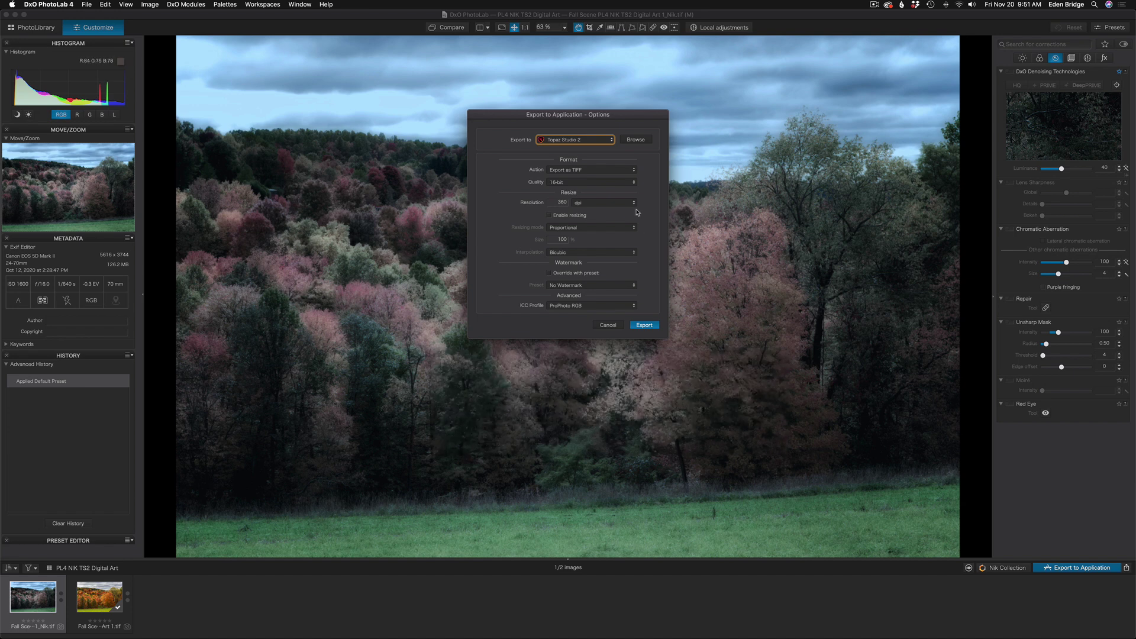
left_click(645, 325)
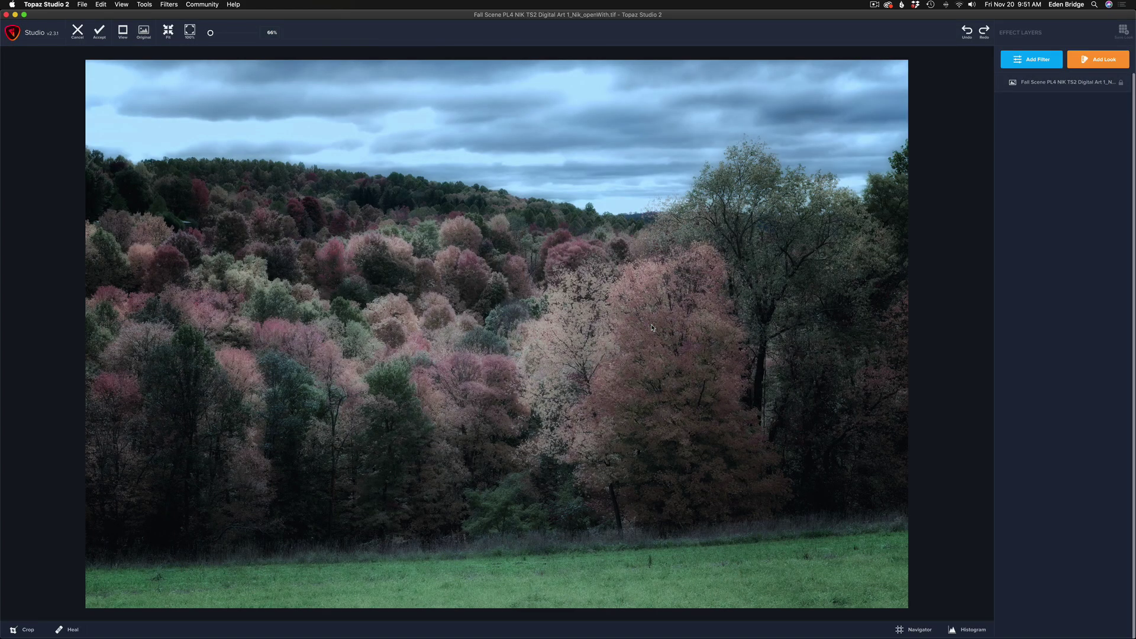
Add an Impression filter layer and reduce its Brush Size to about 0.28
left_click(1042, 62)
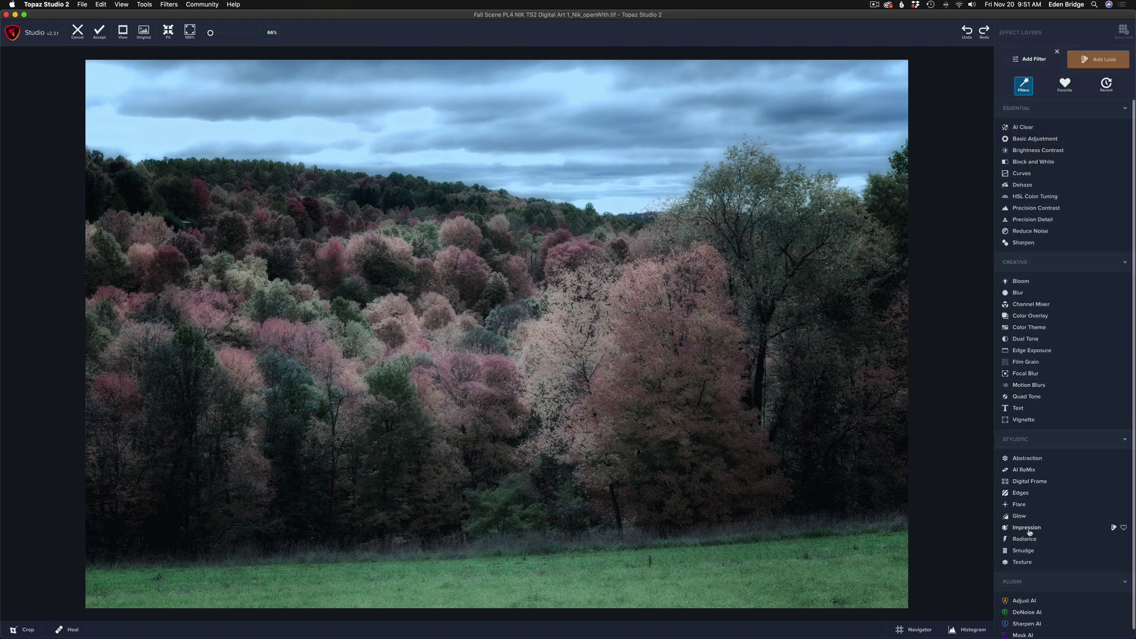
left_click(1026, 527)
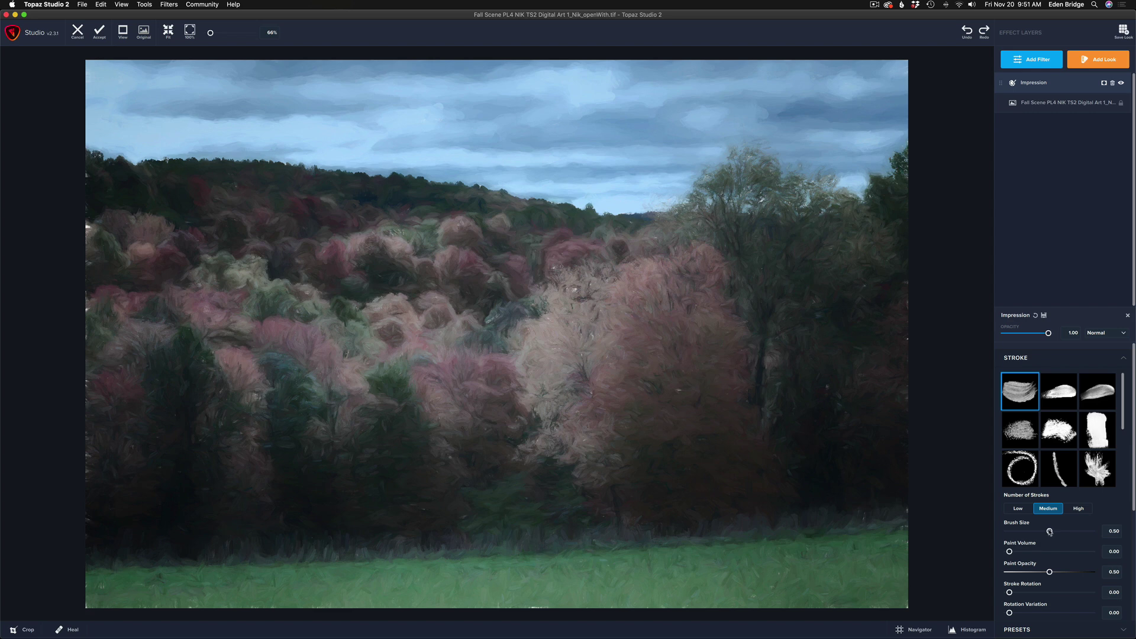
left_click_drag(1049, 532, 1032, 530)
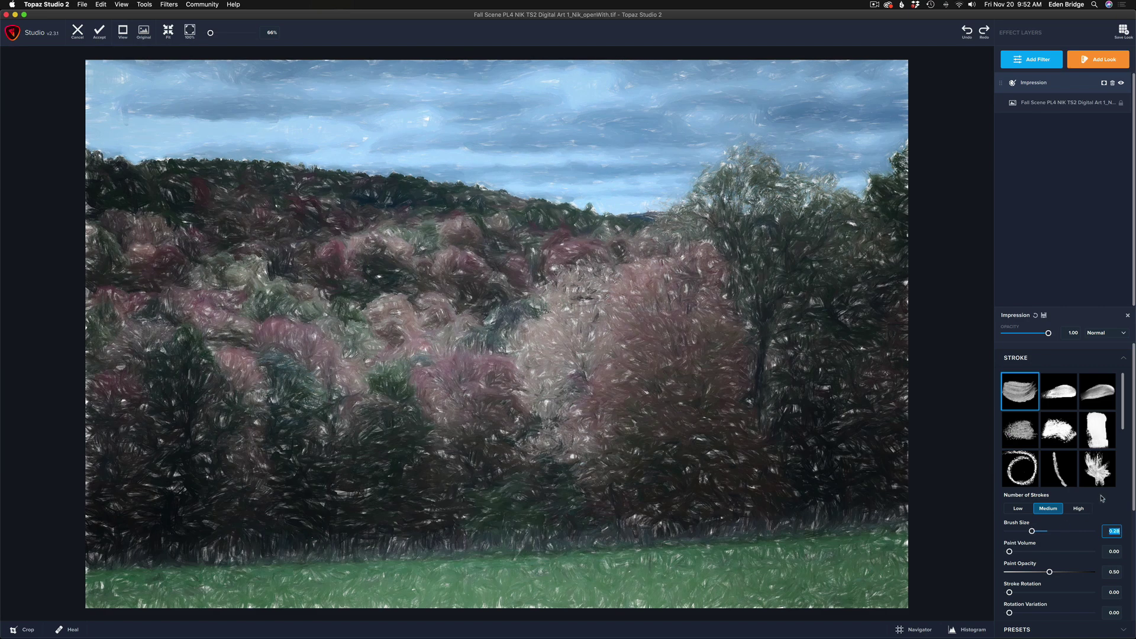
Expand Impression's Texture settings and set Background Type to Original
left_click_drag(1134, 478, 1128, 598)
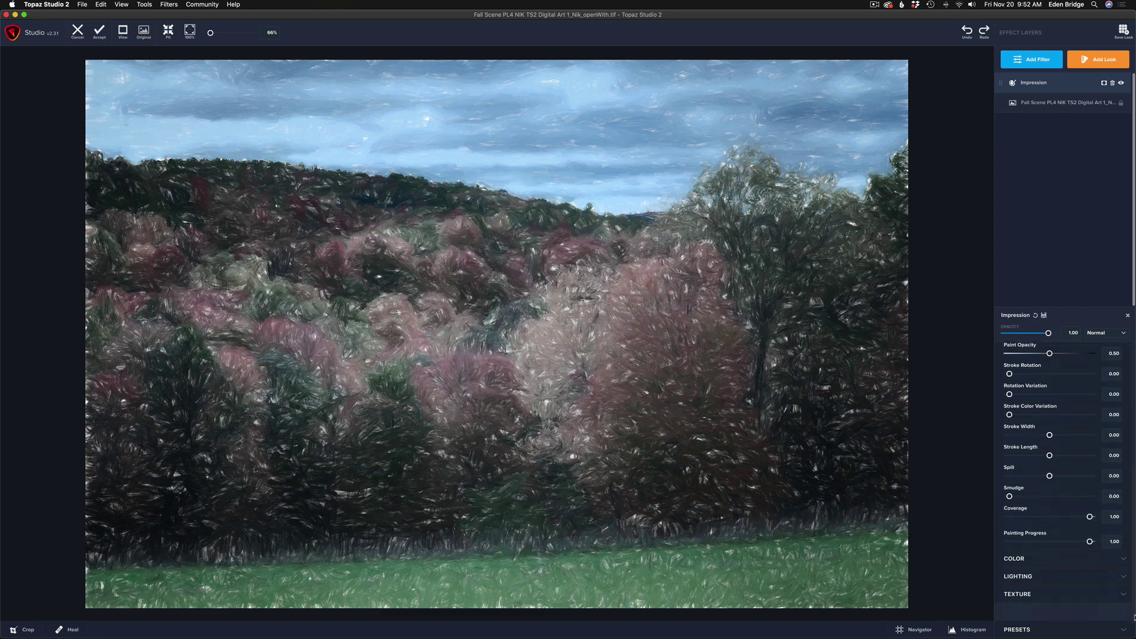
left_click(1123, 595)
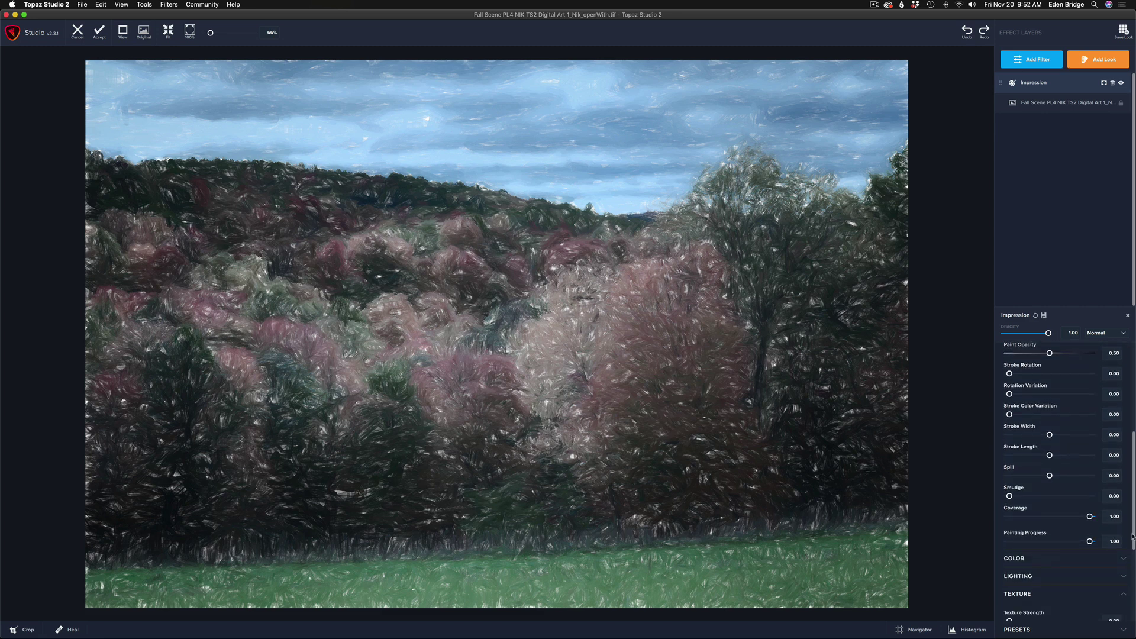
left_click_drag(1133, 536, 1132, 615)
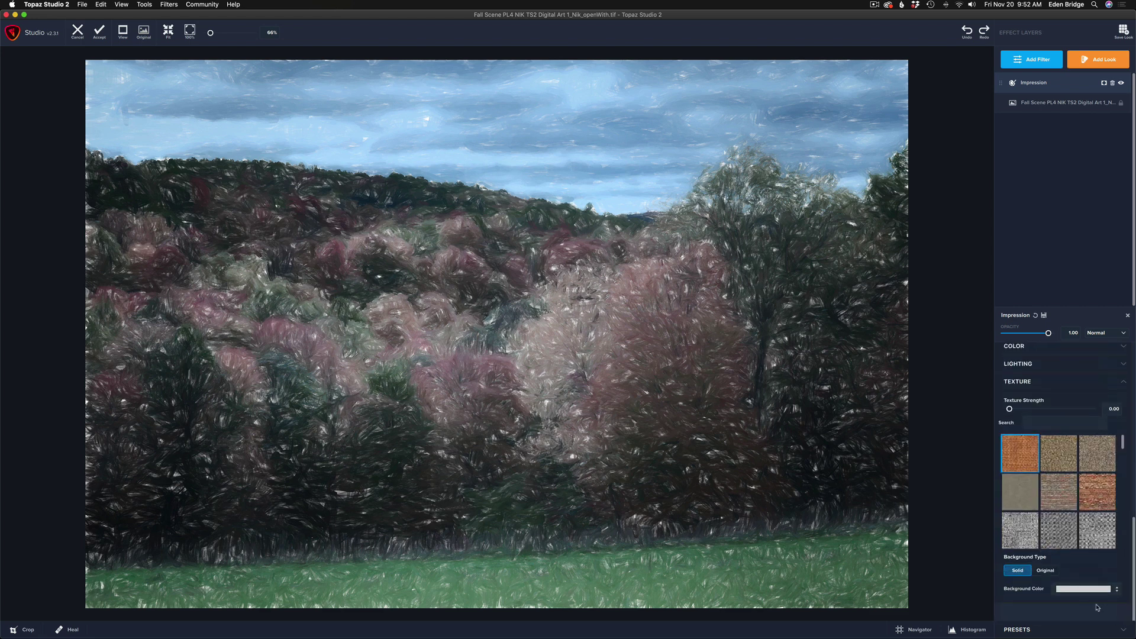
left_click(1046, 571)
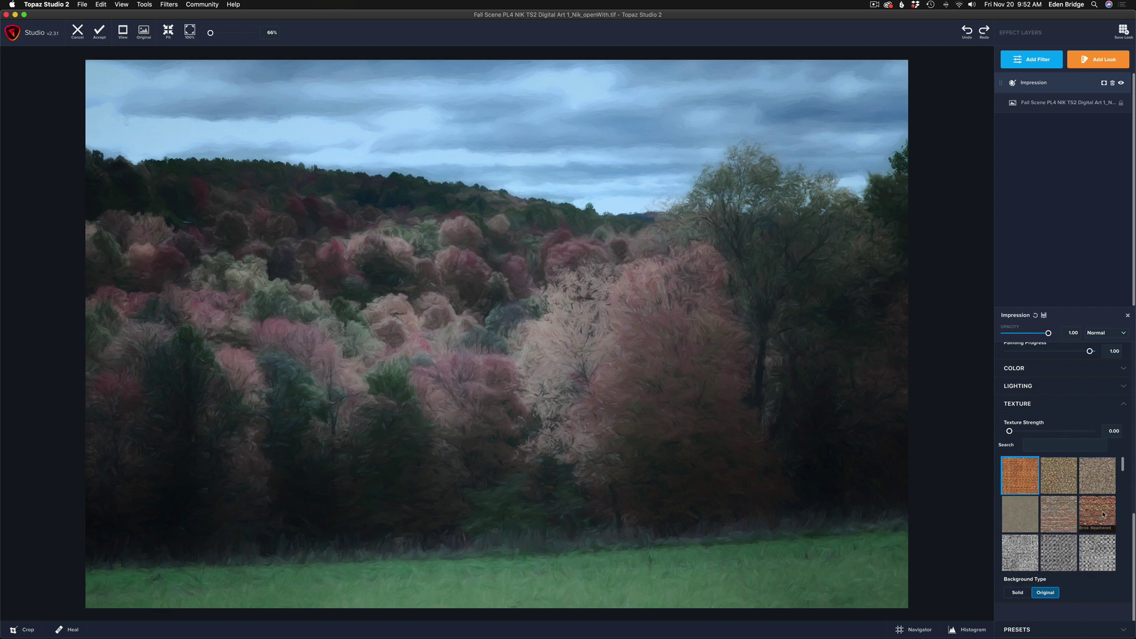
Expand Impression's Color adjustments and target the red tones
scroll(1119, 462, "up", 10)
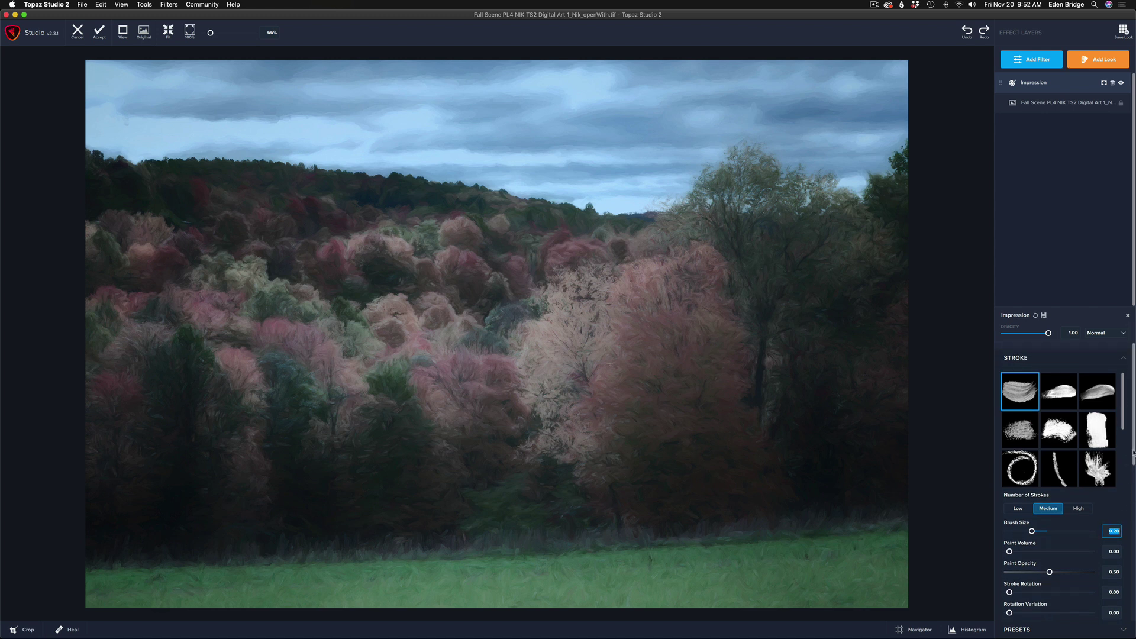
left_click_drag(1133, 452, 1135, 542)
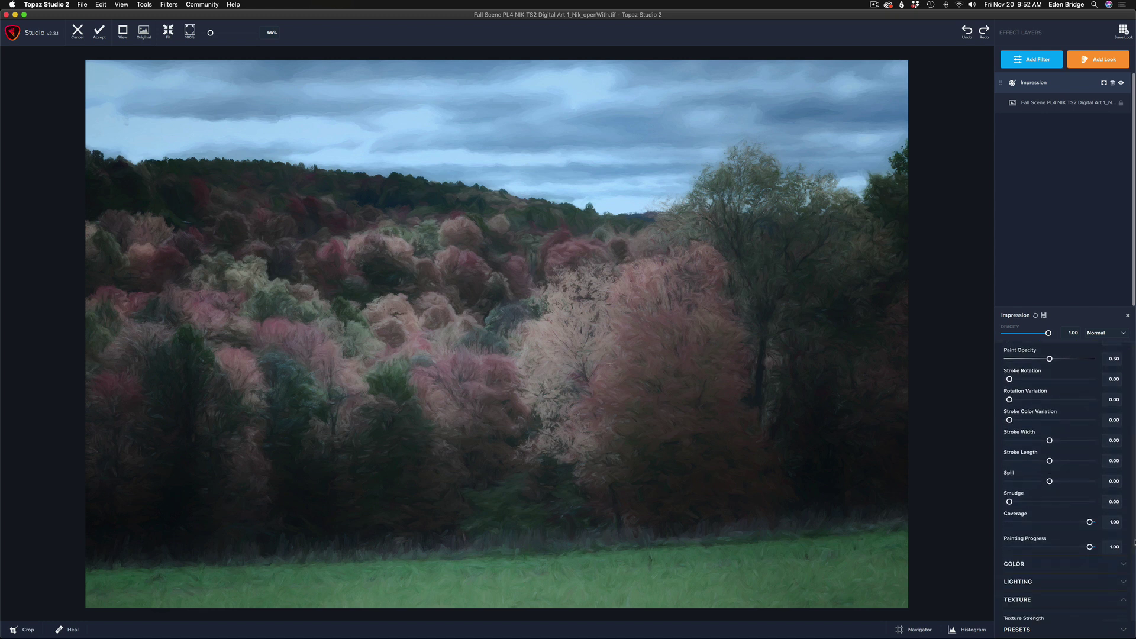
scroll(1135, 542, "down", 3)
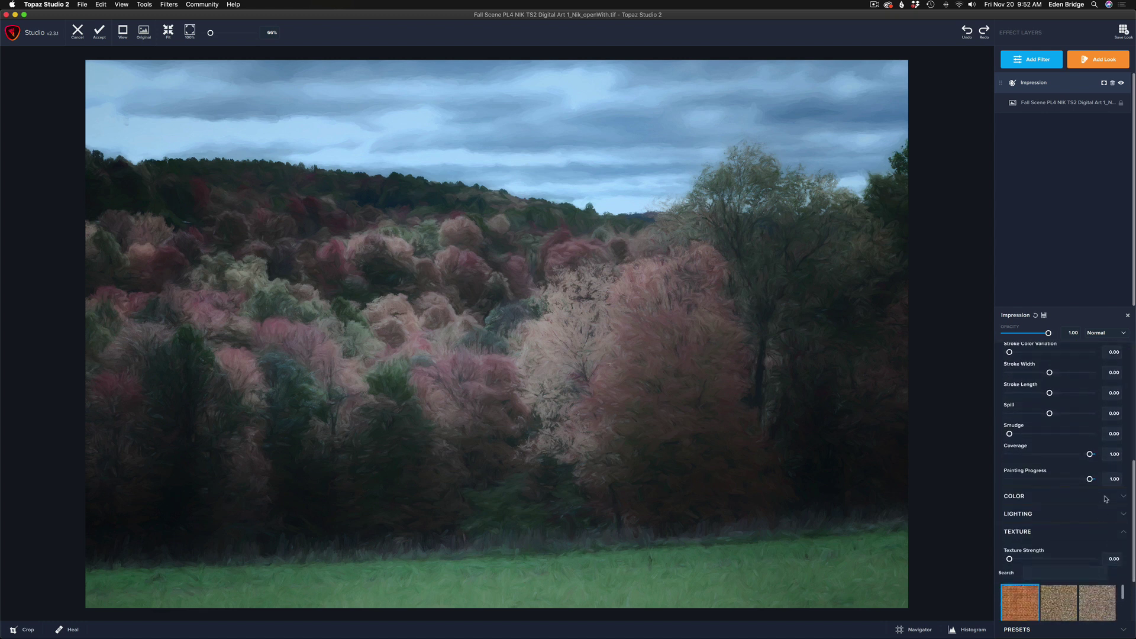
left_click(1105, 499)
scroll(1134, 510, "down", 4)
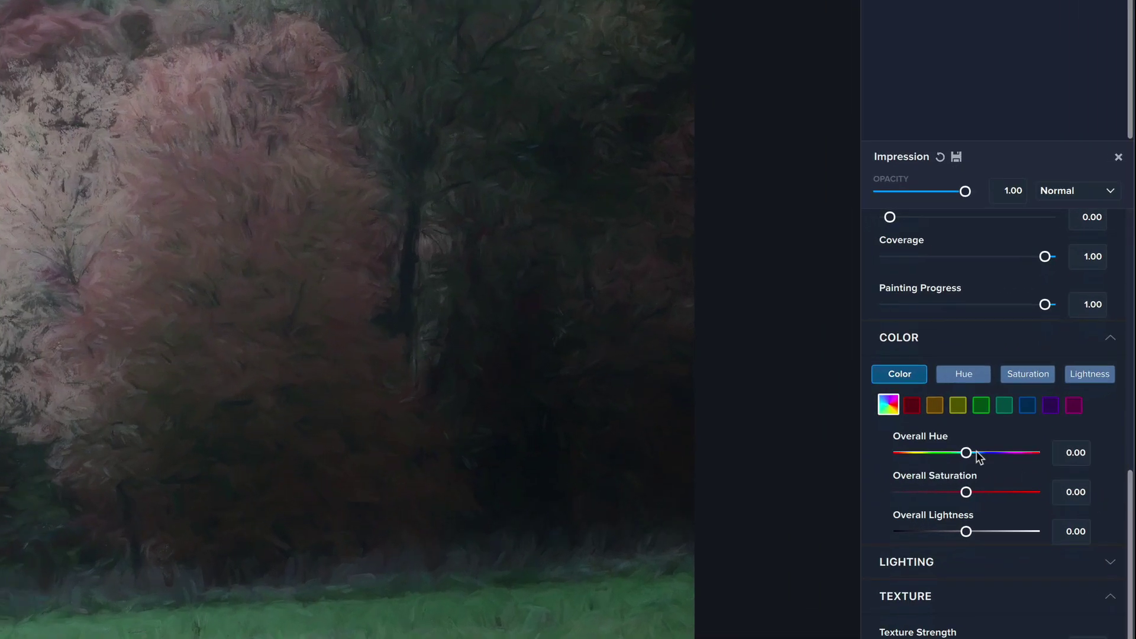
mouse_move(1023, 443)
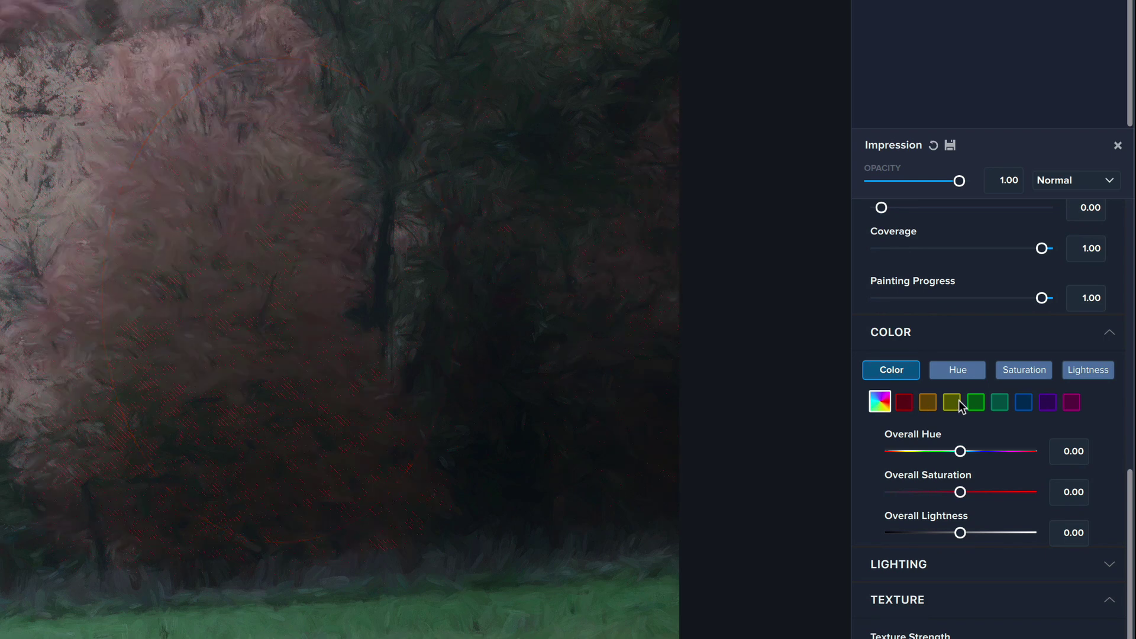
mouse_move(976, 406)
mouse_move(1028, 405)
mouse_move(926, 409)
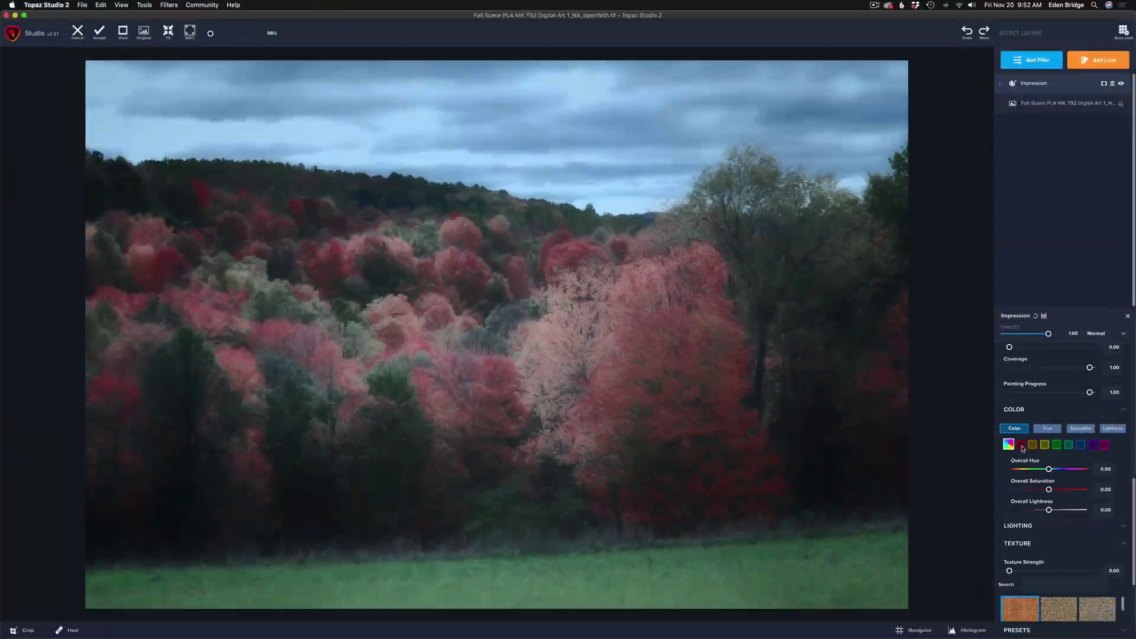
left_click(906, 404)
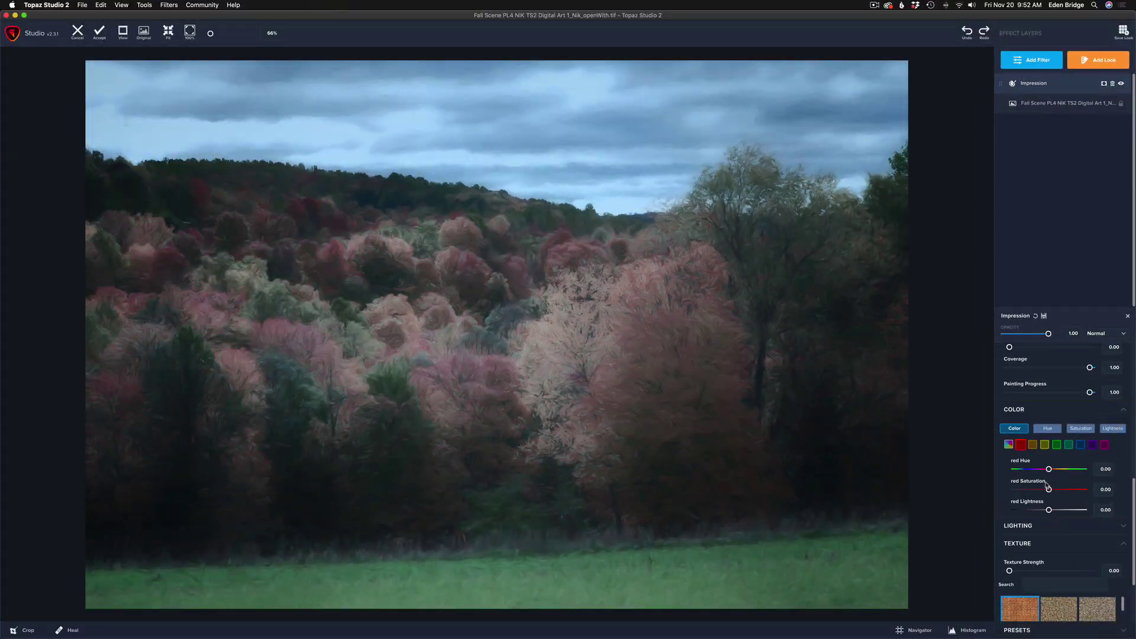
Push red saturation to maximum, lighten the reds and fine-tune their hue
left_click_drag(1048, 488, 1033, 510)
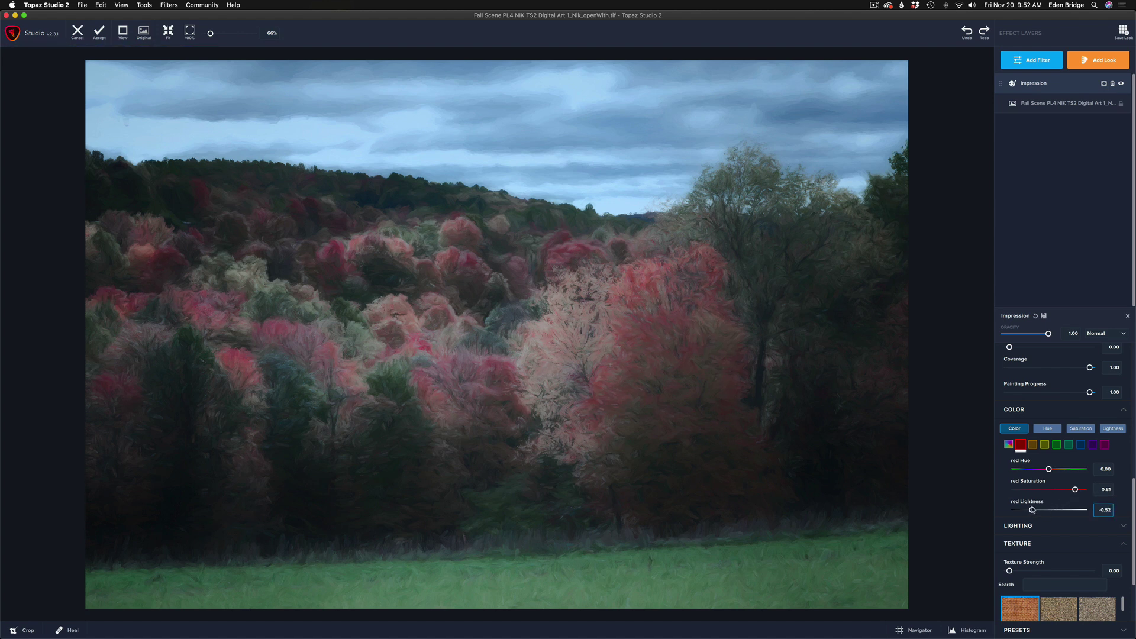
left_click_drag(1032, 510, 1051, 510)
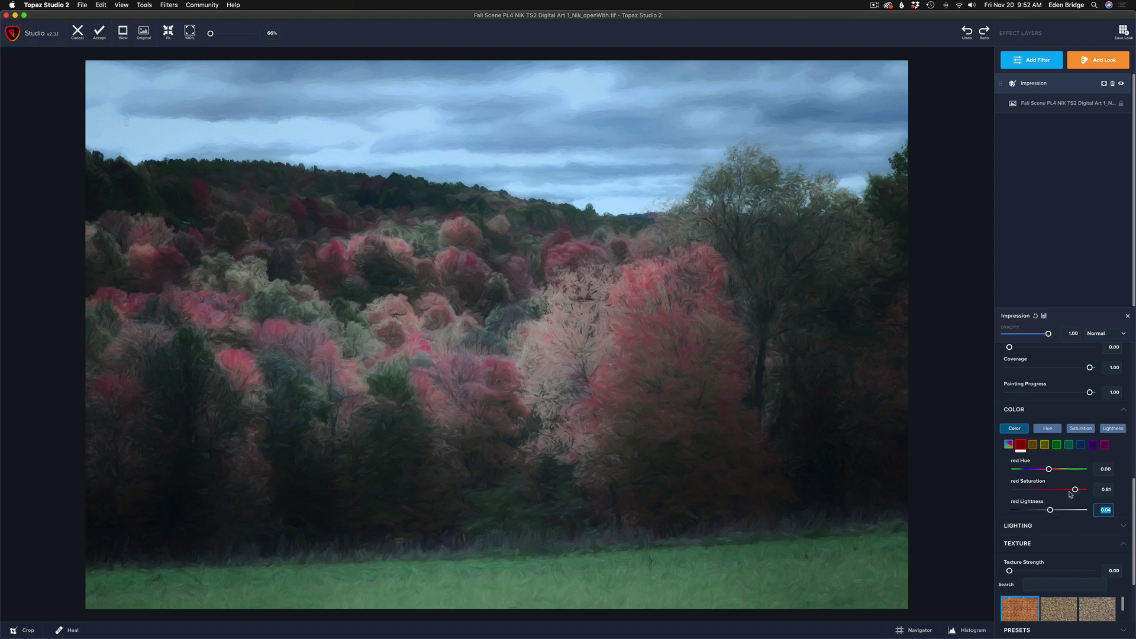
left_click_drag(1075, 492, 1094, 490)
left_click_drag(1049, 471, 1046, 469)
key("Up")
Switch to the orange tones and set orange Saturation to 0.59
left_click(1033, 445)
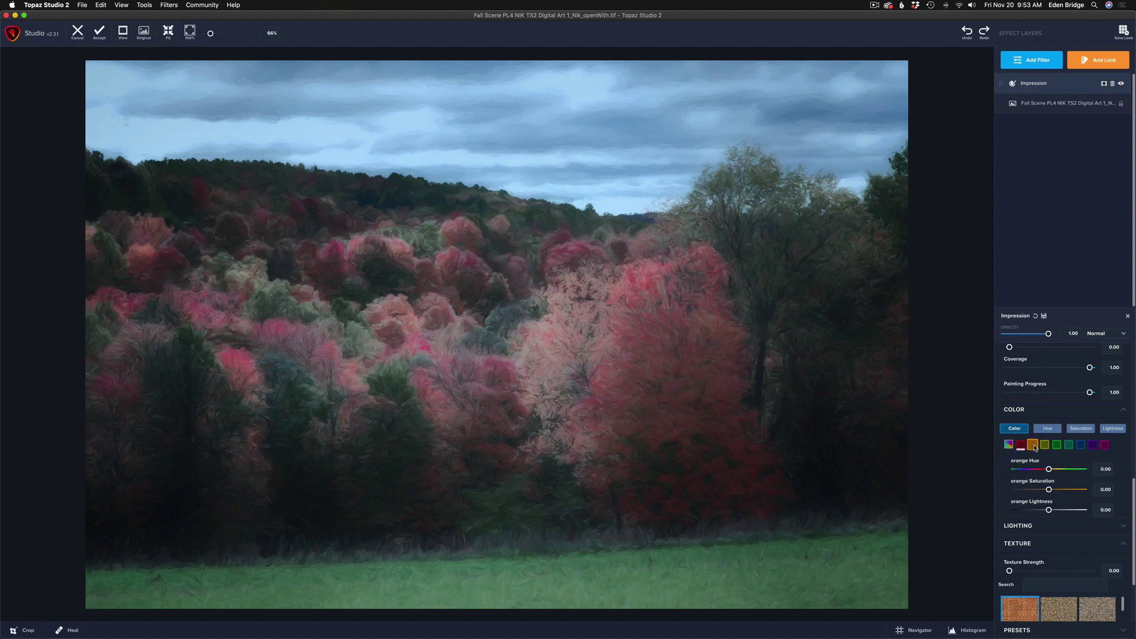
left_click_drag(1049, 490, 1072, 491)
left_click_drag(1072, 492, 1033, 511)
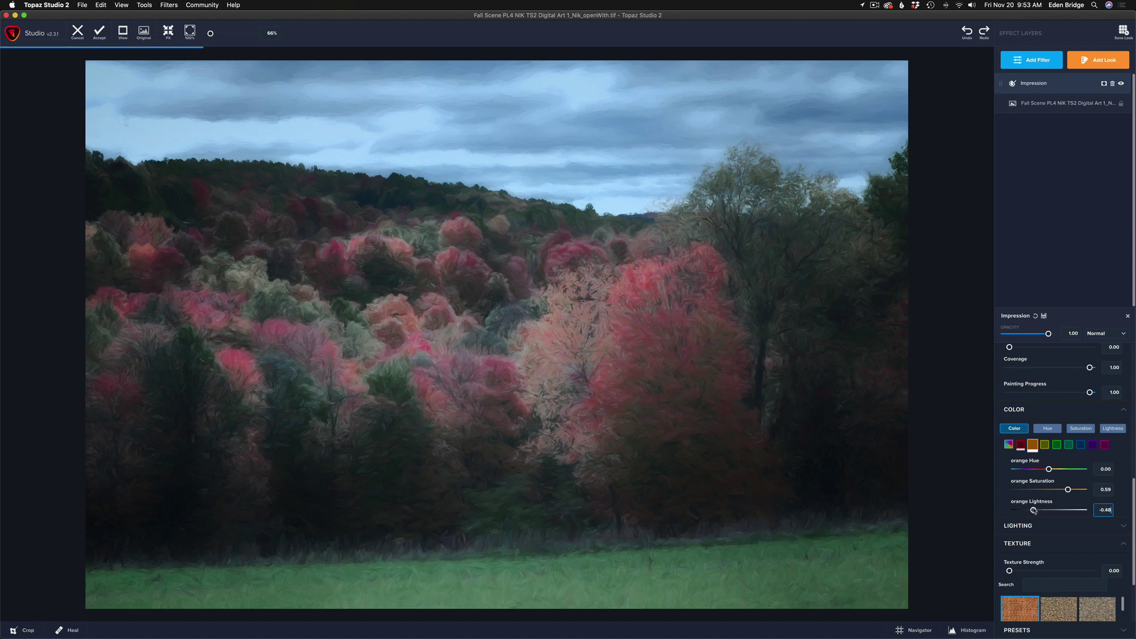
Raise Impression's yellow and green saturation to full
left_click(1045, 445)
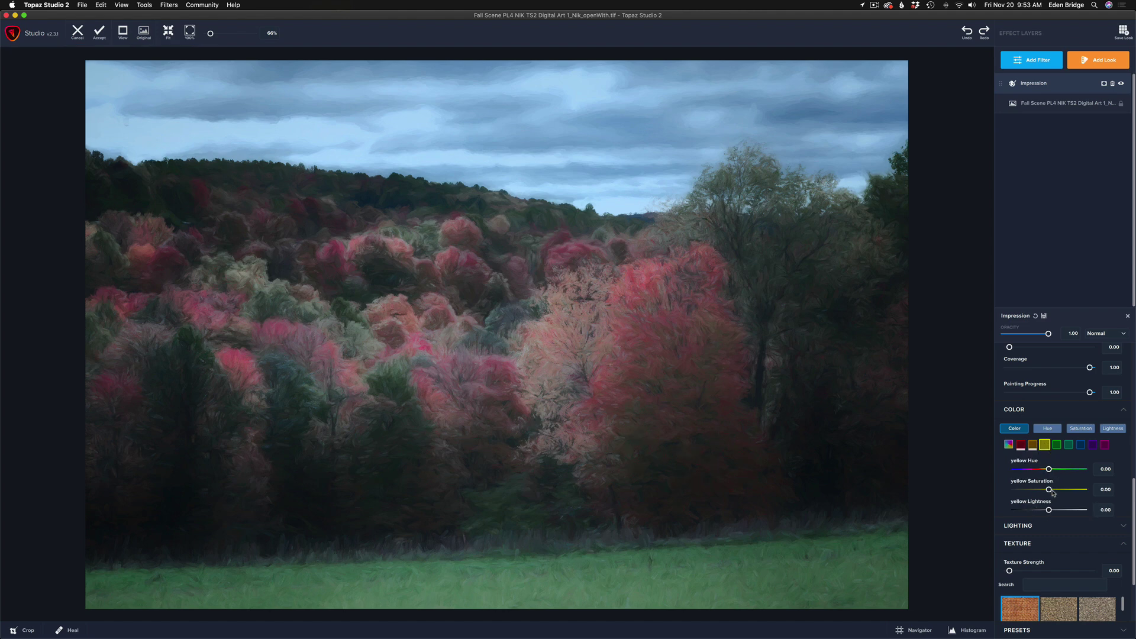
left_click_drag(1048, 491, 1082, 490)
left_click(1056, 446)
mouse_move(1050, 491)
left_mouse_down()
mouse_move(1093, 493)
mouse_move(1044, 493)
left_mouse_up()
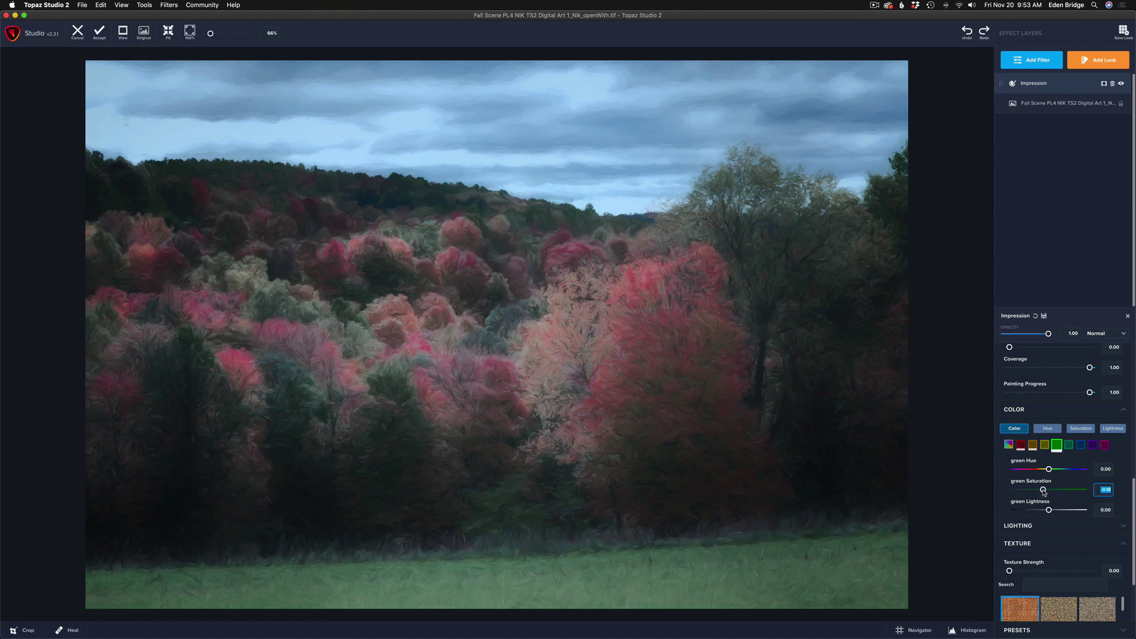
Set aqua saturation to 0.37 with slightly darker aqua lightness, then adjust blue saturation
left_click(1069, 445)
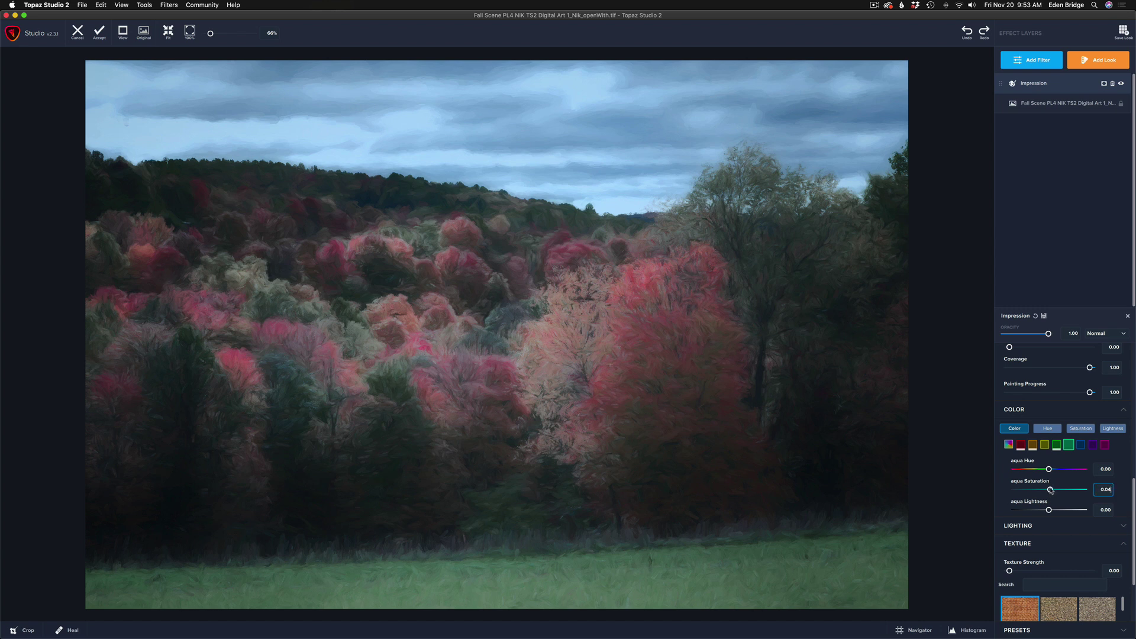
left_click_drag(1050, 490, 1086, 492)
left_click_drag(1080, 489, 1059, 510)
left_click_drag(1058, 510, 1055, 510)
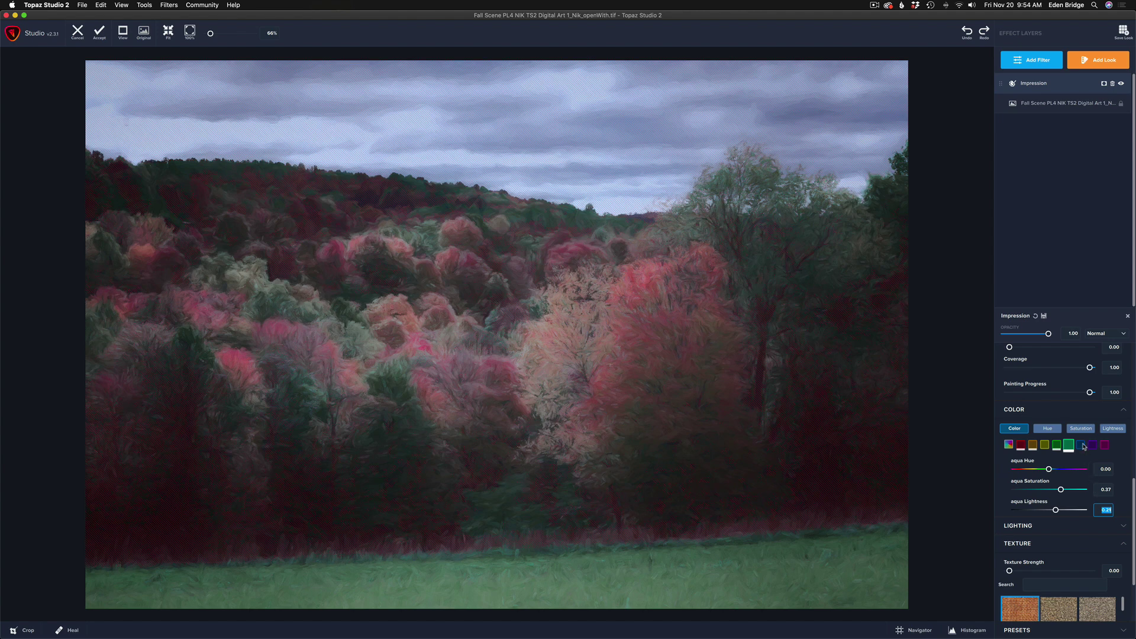
left_click(1083, 446)
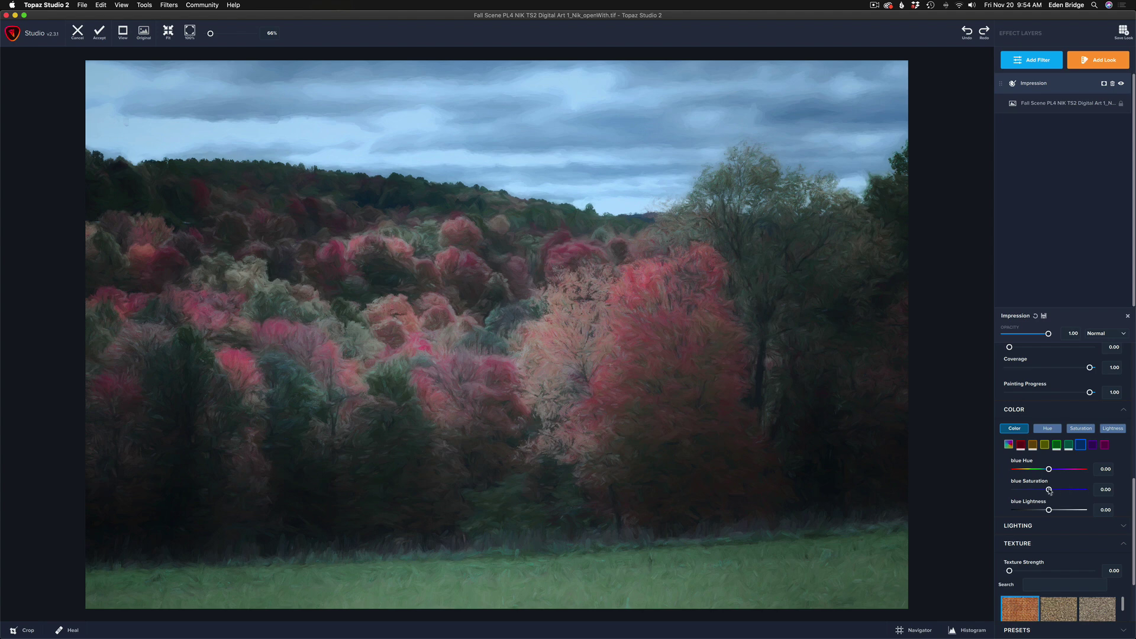
mouse_move(1048, 489)
left_mouse_down()
mouse_move(1080, 491)
mouse_move(1054, 491)
left_mouse_up()
Set overall saturation to 0.58 and cut blue saturation to -0.14 for a greyer sky
left_click(1009, 445)
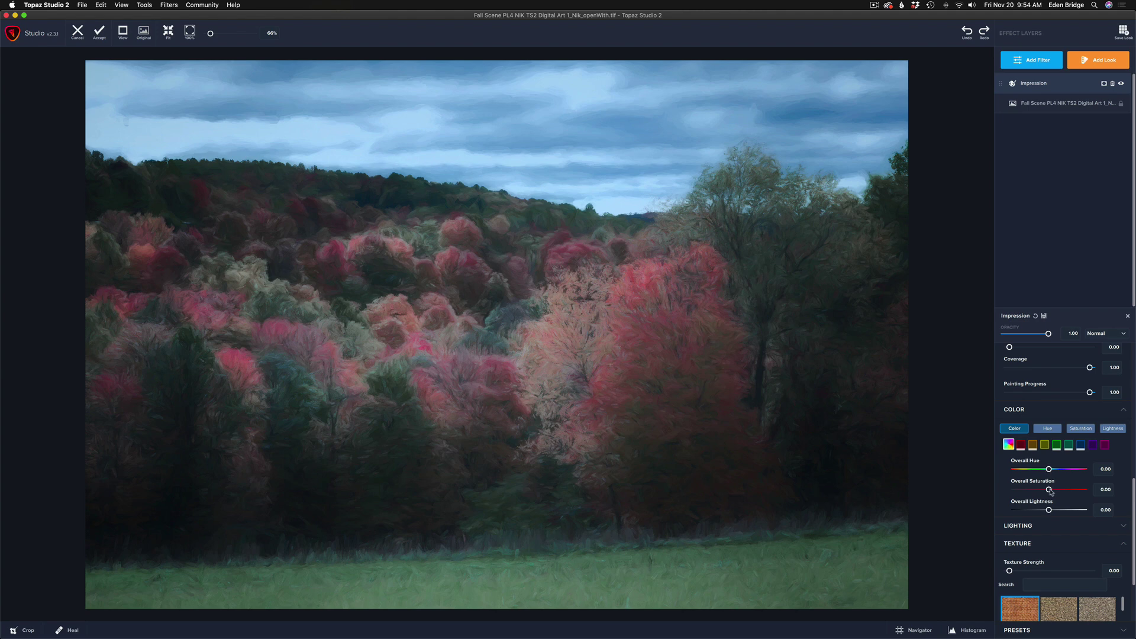
left_click_drag(1050, 490, 1073, 491)
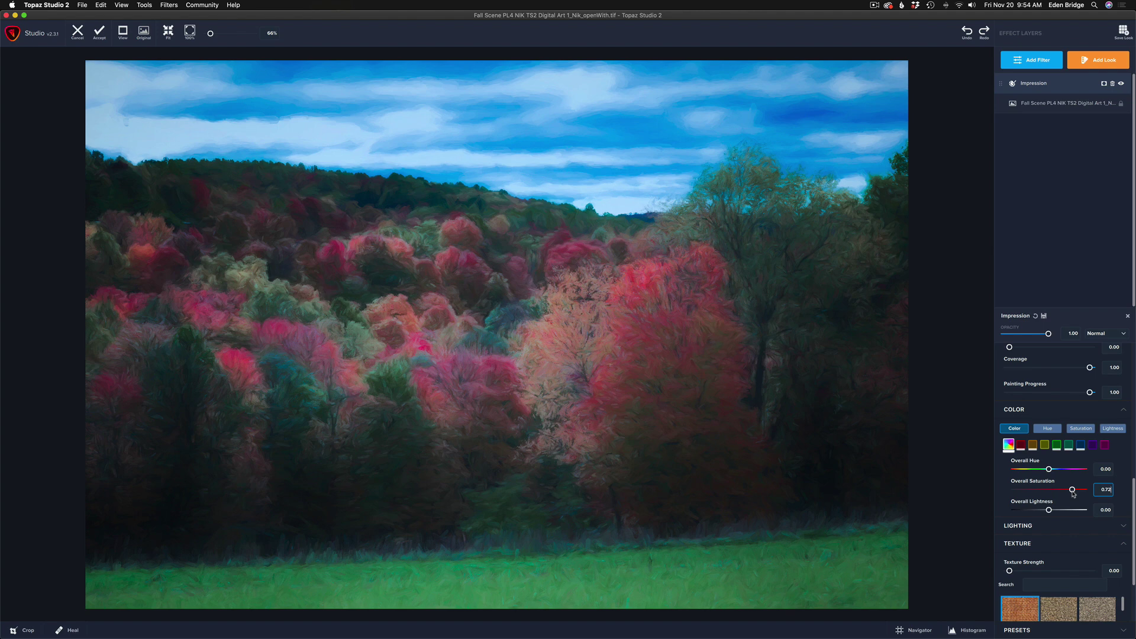
left_click_drag(1073, 491, 1065, 493)
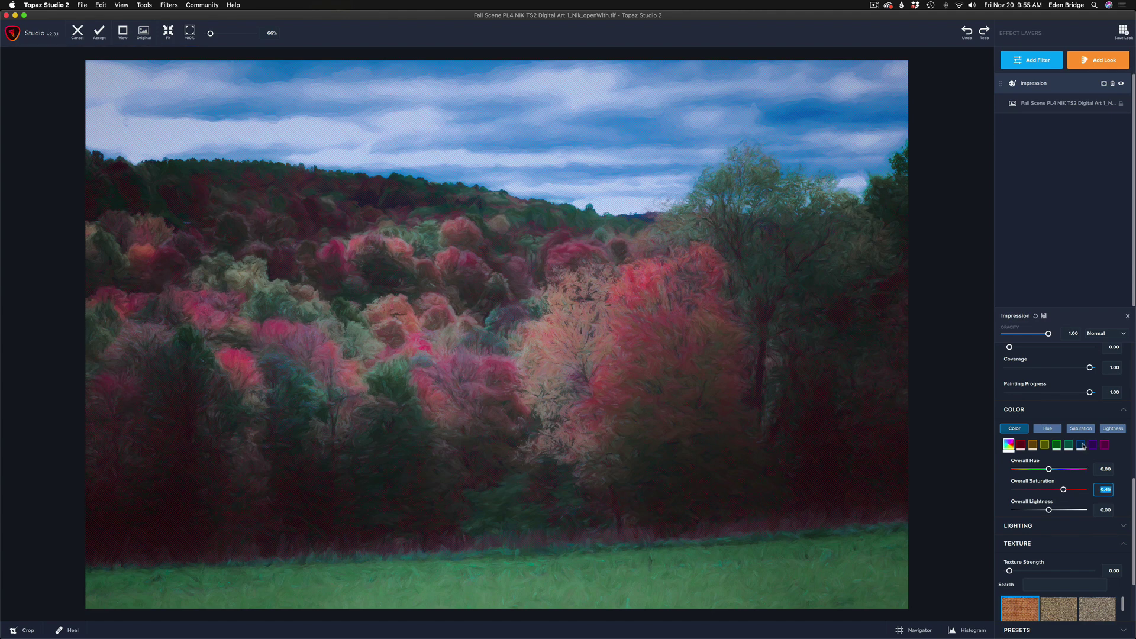
left_click(1081, 445)
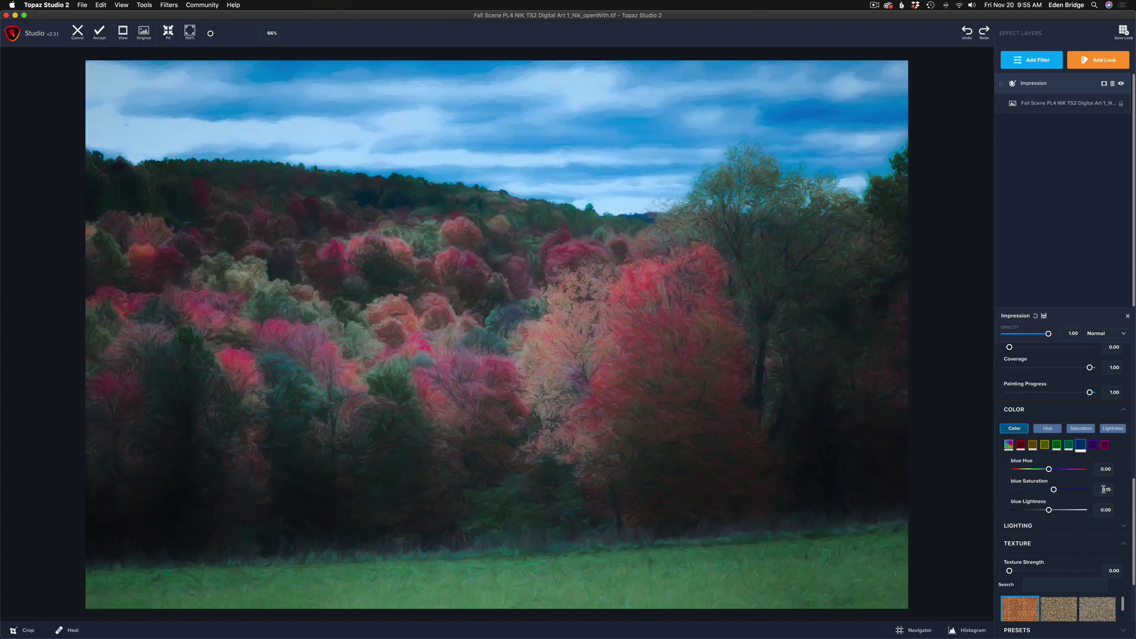
left_click_drag(1053, 490, 1045, 490)
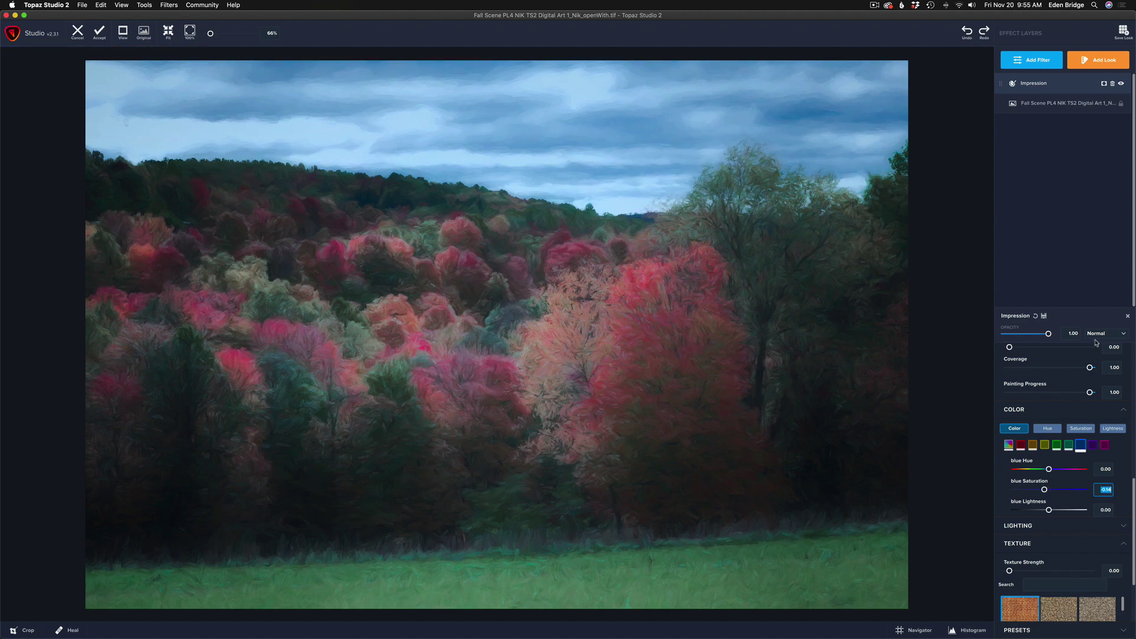
Add a Precision Contrast filter layer above Impression with Micro contrast at 0.44
left_click(1042, 61)
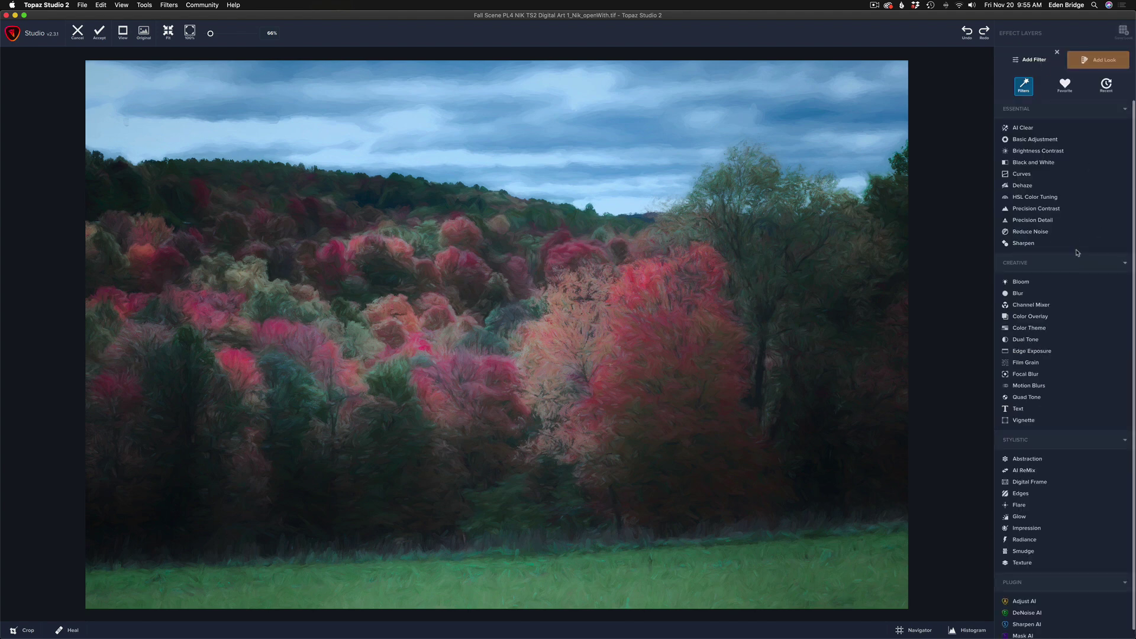
left_click(1050, 210)
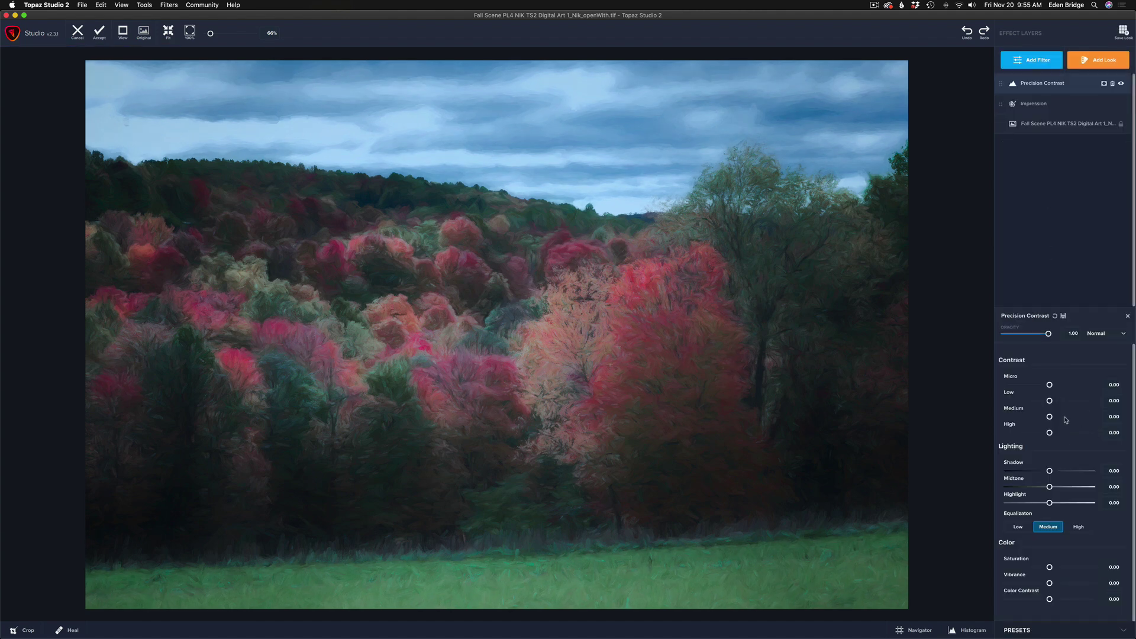
left_click_drag(1049, 385, 1063, 387)
Add a brush mask to Precision Contrast and invert it to hide contrast everywhere
left_click(1104, 84)
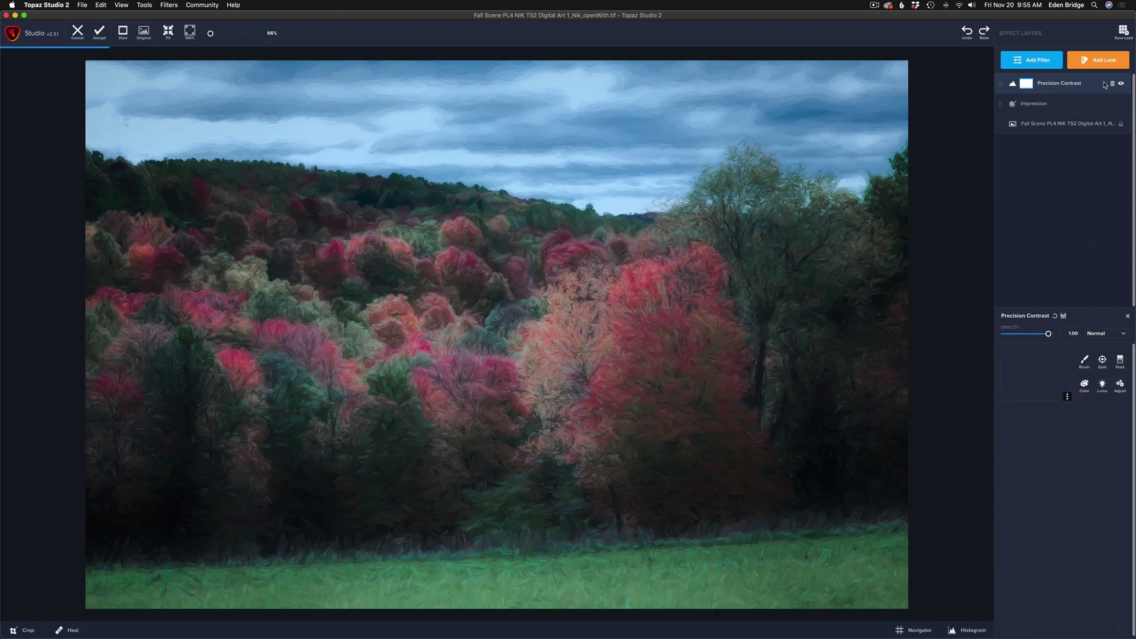
left_click(1085, 358)
left_click(1084, 360)
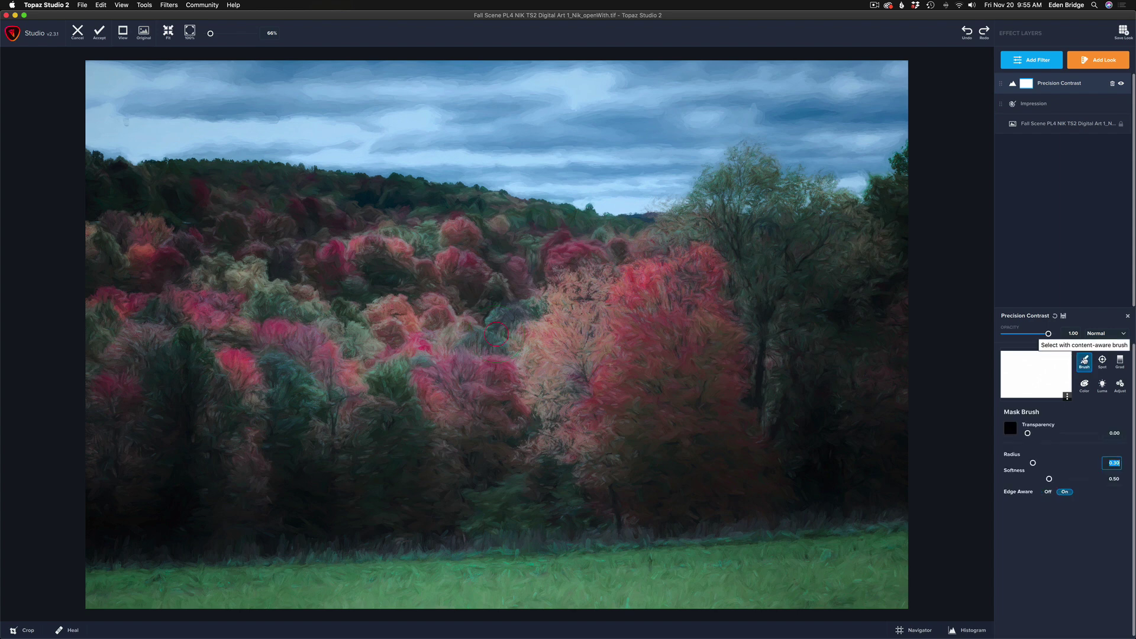
left_click(1067, 396)
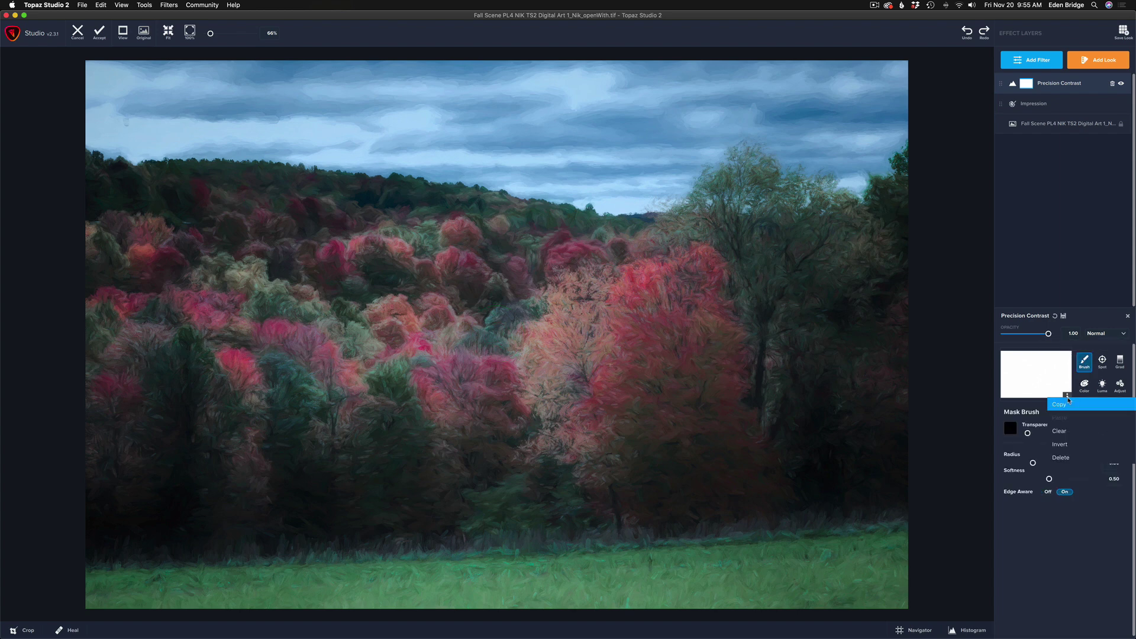
left_click(1071, 446)
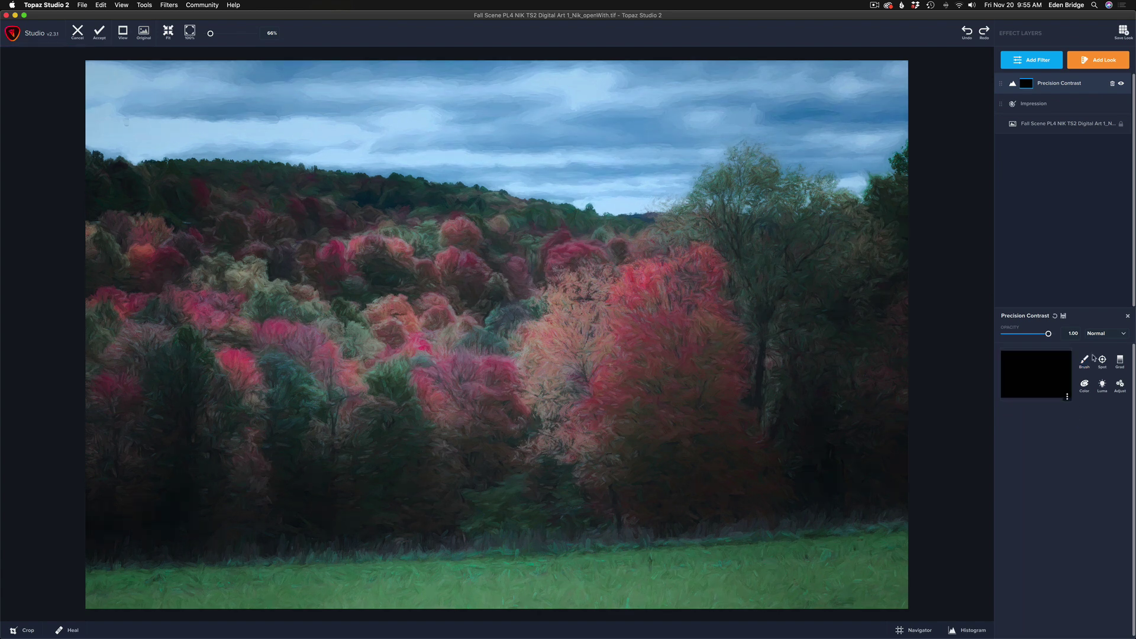
Turn Edge Aware off, enlarge the brush radius, and paint contrast onto the upper right tree
left_click(1085, 360)
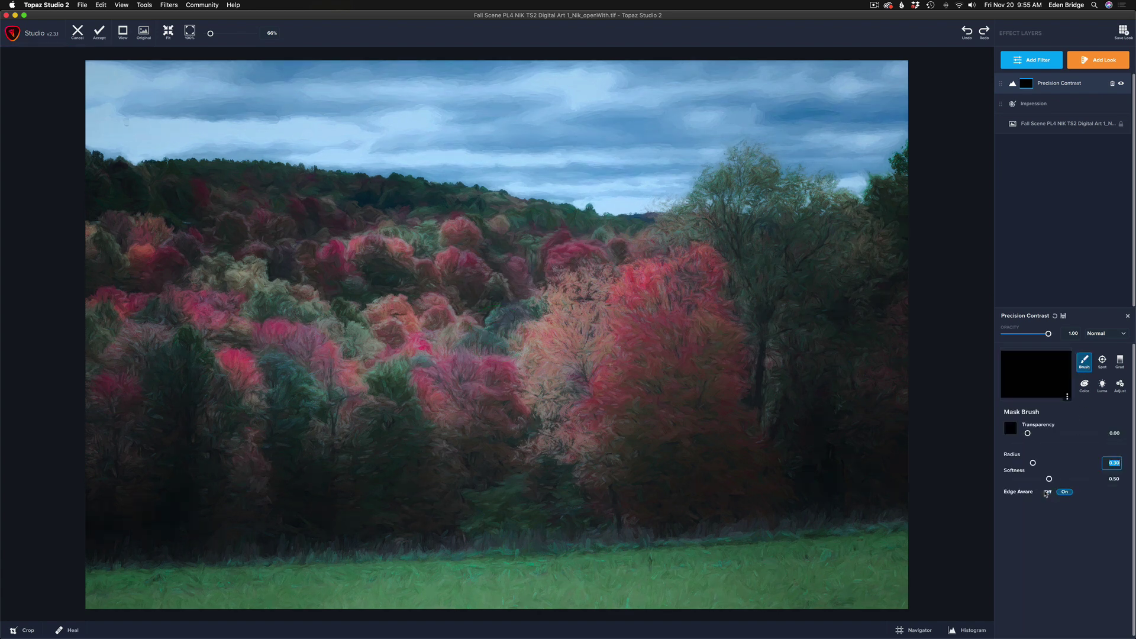
left_click(1048, 492)
mouse_move(1033, 464)
left_mouse_down()
mouse_move(1045, 463)
mouse_move(1037, 480)
left_mouse_up()
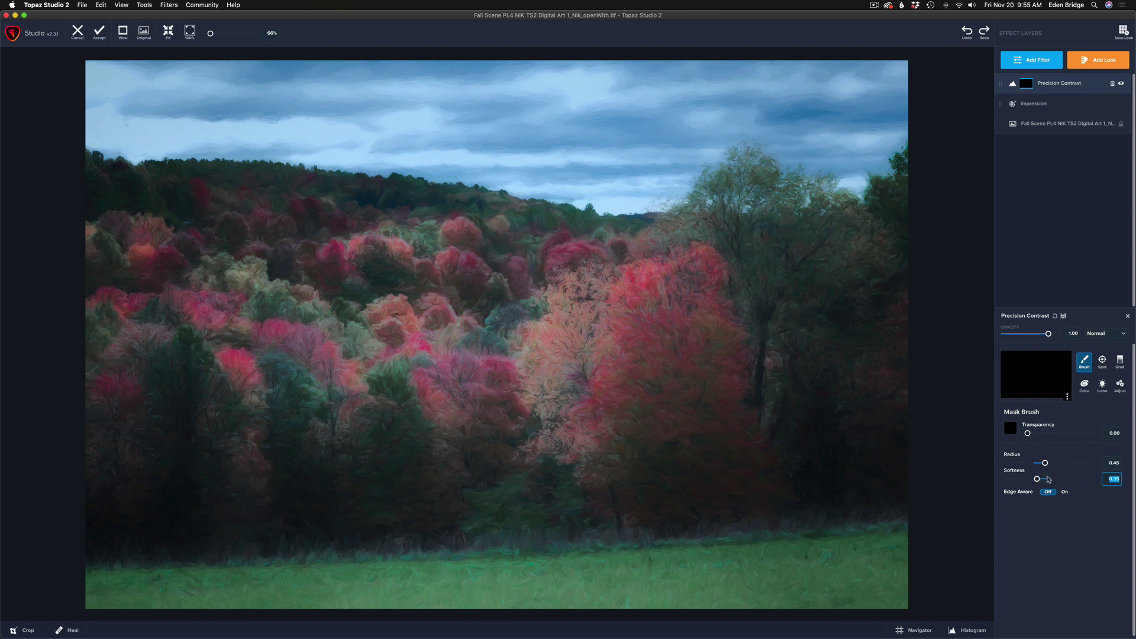
mouse_move(796, 214)
left_mouse_down()
mouse_move(763, 195)
mouse_move(713, 204)
mouse_move(695, 249)
mouse_move(838, 234)
mouse_move(769, 332)
mouse_move(728, 272)
mouse_move(645, 284)
mouse_move(618, 402)
mouse_move(631, 467)
mouse_move(698, 331)
mouse_move(751, 381)
mouse_move(707, 500)
mouse_move(680, 484)
left_mouse_up()
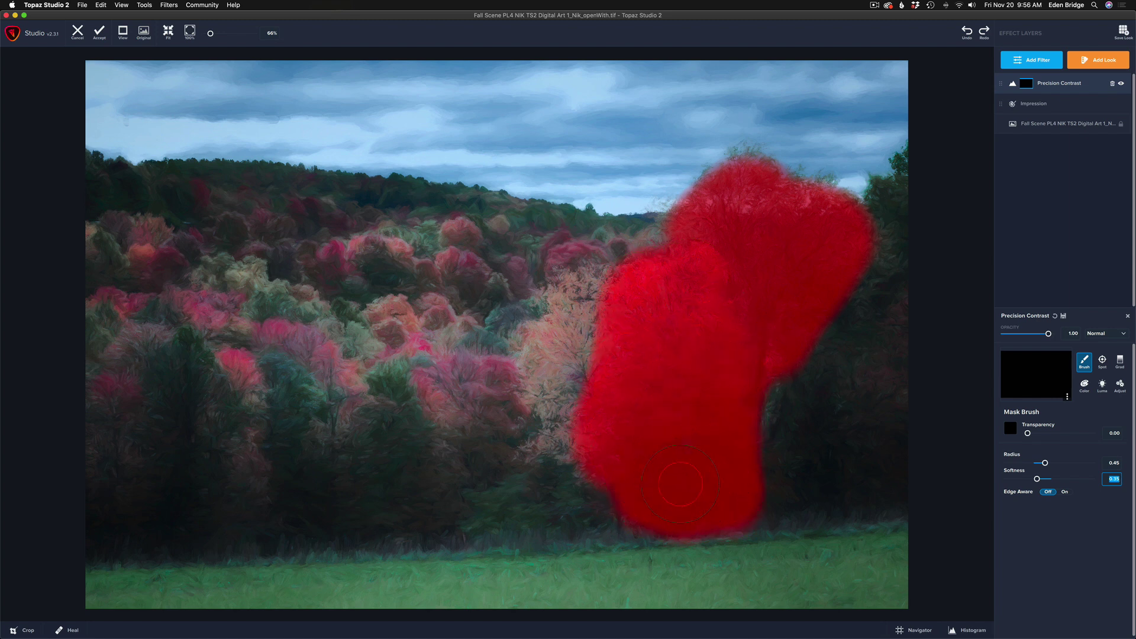
At brush transparency 1.00, paint contrast over the right trees and the lower tree line
left_click_drag(714, 426, 718, 459)
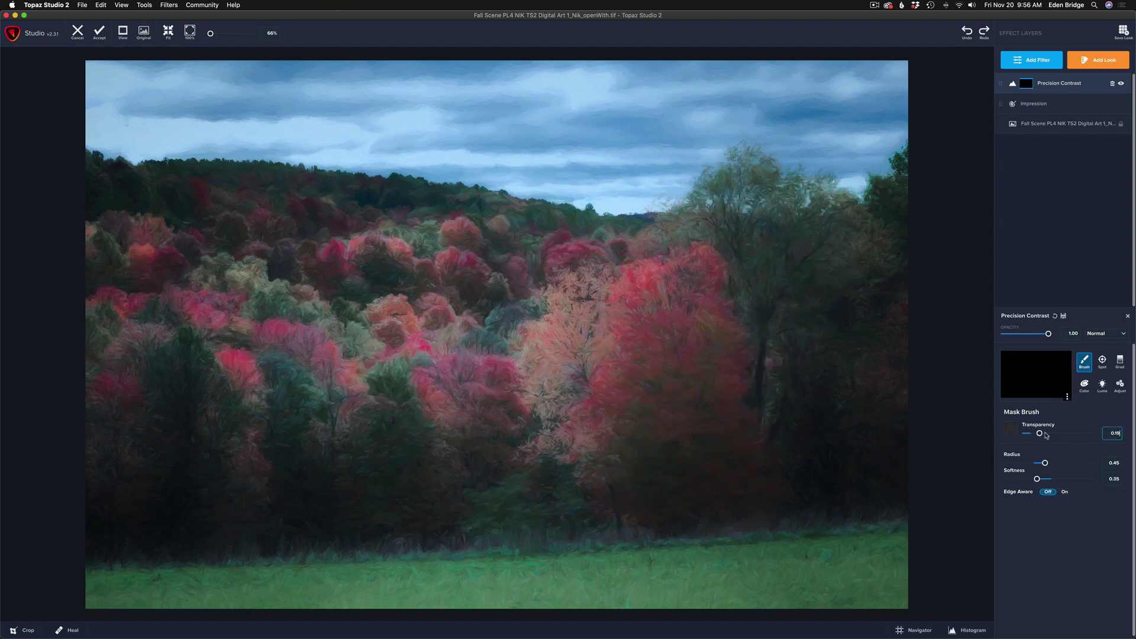
left_click_drag(1045, 434, 1107, 436)
mouse_move(755, 181)
left_mouse_down()
mouse_move(689, 243)
mouse_move(773, 206)
mouse_move(842, 238)
mouse_move(797, 250)
mouse_move(715, 313)
mouse_move(740, 376)
mouse_move(701, 298)
mouse_move(643, 303)
mouse_move(622, 374)
mouse_move(592, 415)
mouse_move(624, 473)
mouse_move(660, 425)
mouse_move(673, 371)
mouse_move(715, 485)
mouse_move(647, 410)
mouse_move(569, 395)
mouse_move(561, 359)
mouse_move(594, 308)
left_mouse_up()
left_click_drag(586, 365, 548, 364)
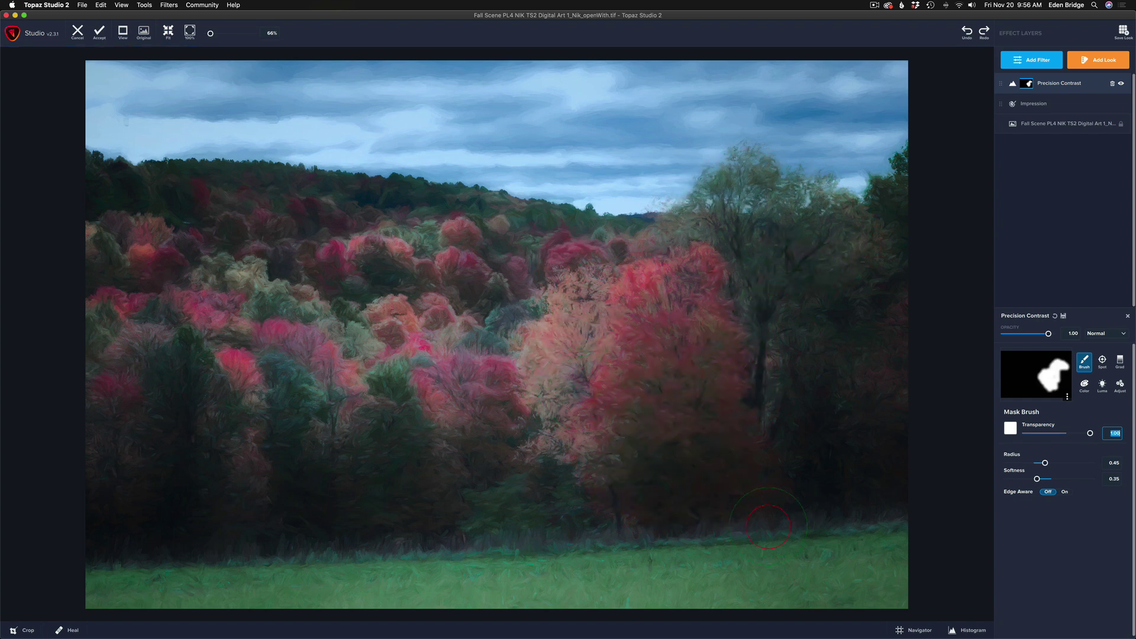
mouse_move(387, 378)
left_mouse_down()
mouse_move(375, 490)
mouse_move(397, 488)
mouse_move(404, 427)
mouse_move(435, 500)
mouse_move(429, 529)
mouse_move(412, 512)
mouse_move(313, 522)
mouse_move(286, 389)
mouse_move(324, 471)
mouse_move(293, 520)
mouse_move(269, 523)
mouse_move(229, 493)
mouse_move(195, 370)
mouse_move(181, 394)
mouse_move(168, 504)
mouse_move(116, 505)
mouse_move(140, 531)
mouse_move(212, 533)
mouse_move(127, 542)
left_mouse_up()
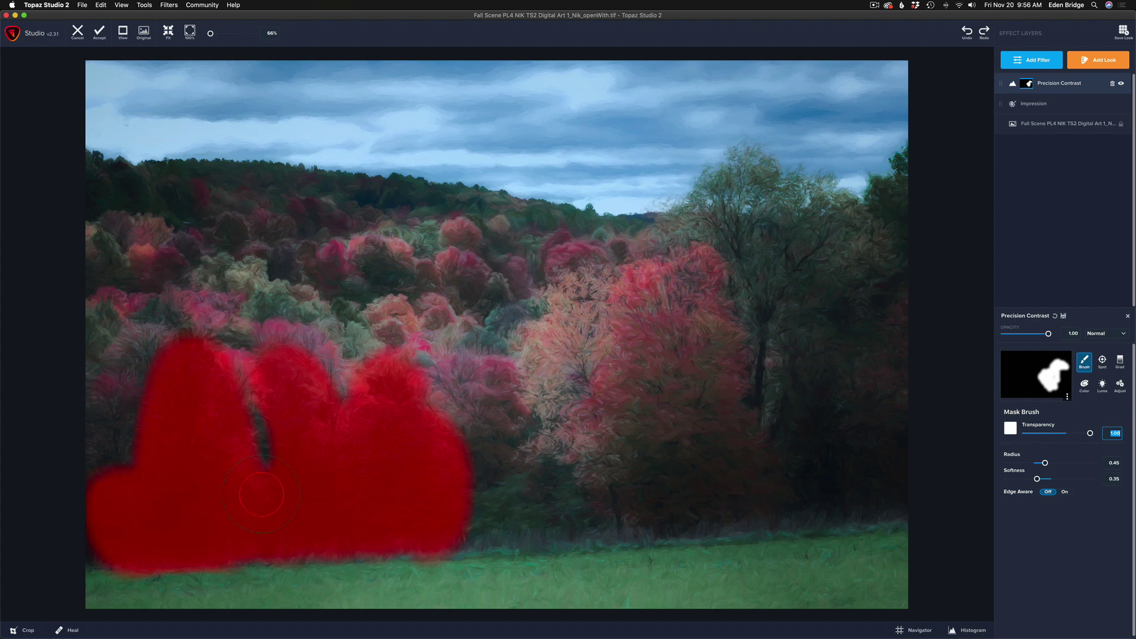
left_click_drag(261, 494, 268, 444)
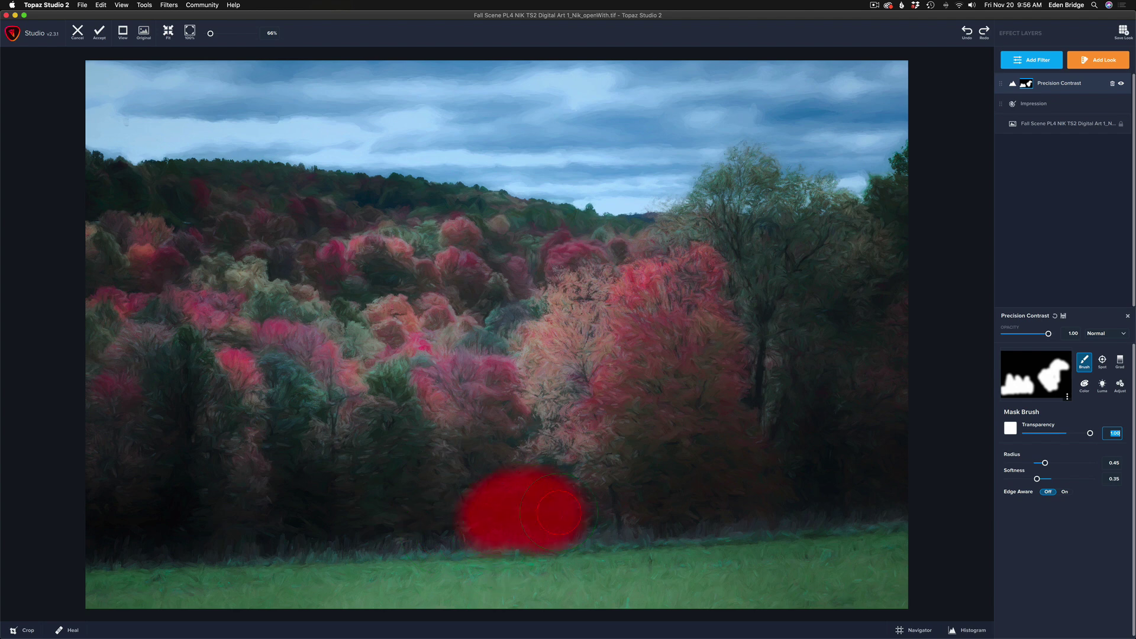
left_click_drag(542, 501, 536, 515)
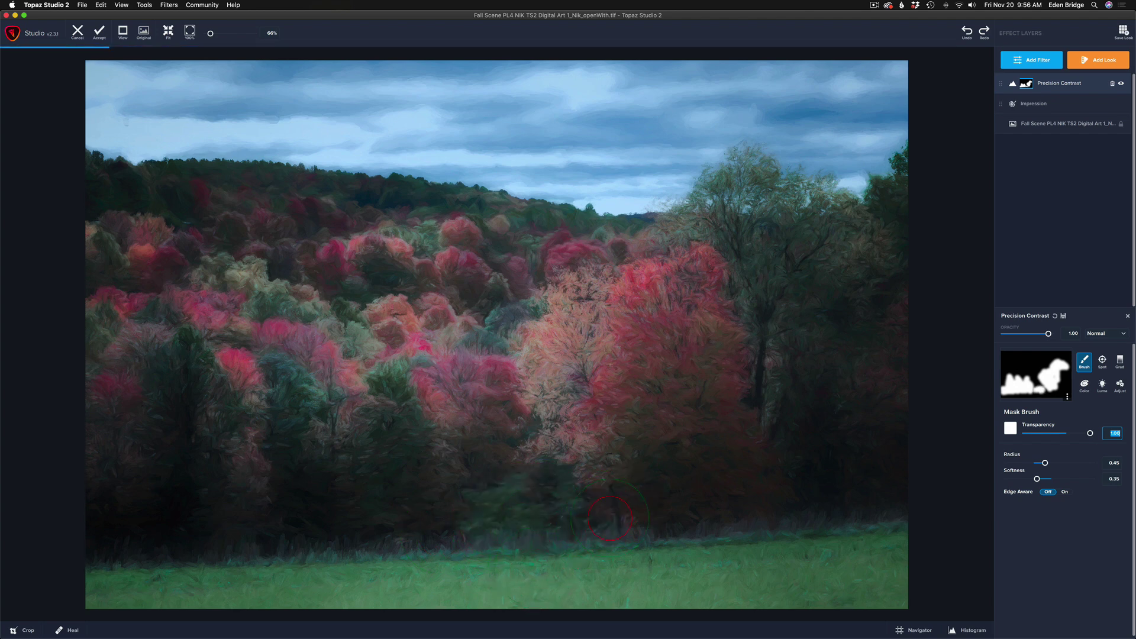
Lower brush transparency to 0.45 and paint partial contrast over the left trees and bottom grass
mouse_move(703, 498)
left_mouse_down()
mouse_move(746, 500)
mouse_move(759, 479)
mouse_move(646, 498)
mouse_move(686, 512)
left_mouse_up()
left_click_drag(1090, 433, 1055, 436)
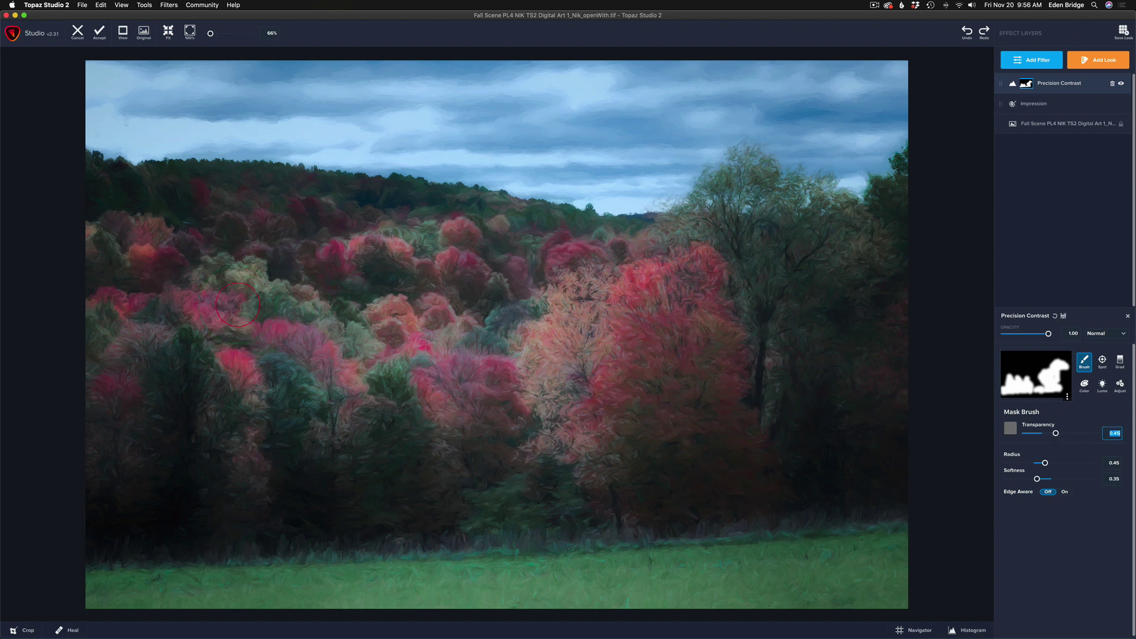
mouse_move(237, 299)
left_mouse_down()
mouse_move(134, 243)
mouse_move(131, 305)
mouse_move(171, 292)
mouse_move(284, 319)
mouse_move(342, 274)
mouse_move(363, 344)
mouse_move(395, 299)
mouse_move(458, 253)
mouse_move(514, 319)
mouse_move(538, 277)
mouse_move(571, 267)
left_mouse_up()
mouse_move(98, 586)
left_mouse_down()
mouse_move(414, 580)
mouse_move(869, 543)
mouse_move(844, 590)
mouse_move(390, 592)
left_mouse_up()
left_click_drag(188, 588, 71, 588)
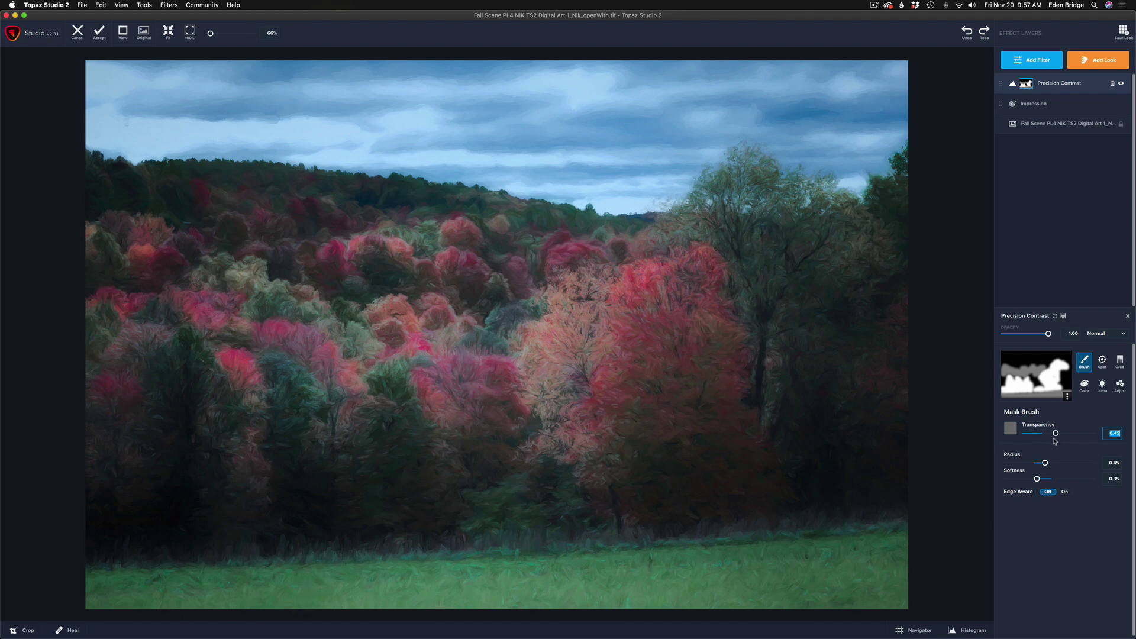
Raise brush transparency to 0.69 and paint contrast over the lower-right grass
left_click_drag(1056, 433, 1071, 433)
mouse_move(879, 558)
left_mouse_down()
mouse_move(728, 570)
mouse_move(898, 546)
mouse_move(562, 577)
mouse_move(321, 576)
mouse_move(100, 593)
mouse_move(191, 599)
left_mouse_up()
left_click_drag(558, 595, 935, 598)
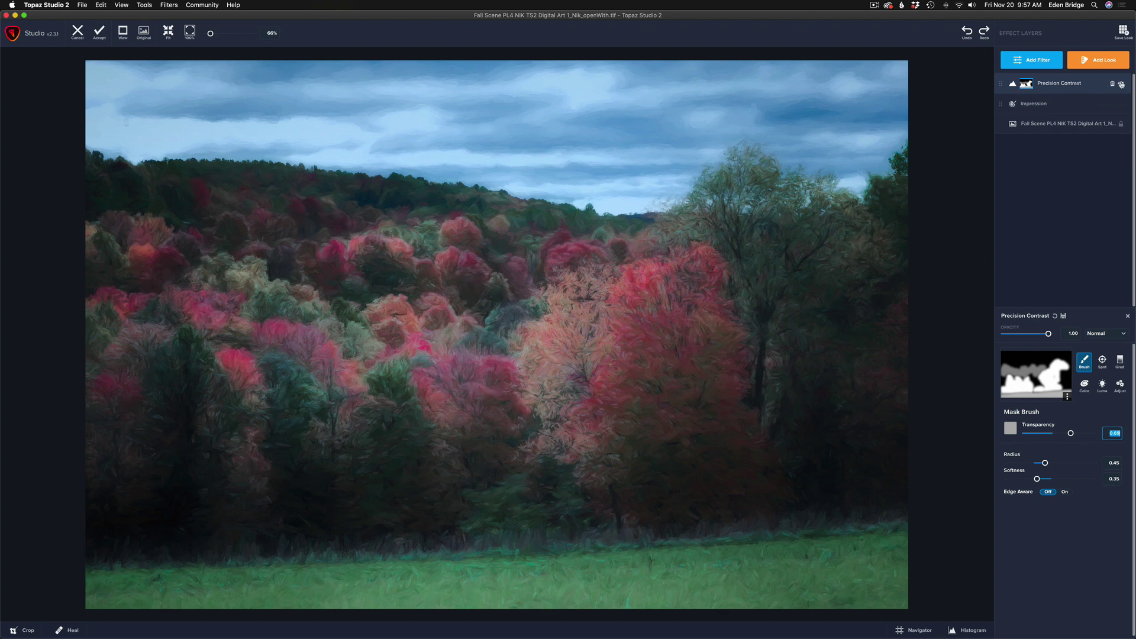
Toggle Precision Contrast off and on twice for a before/after check, then select the Impression layer
left_click(1121, 85)
left_click(1122, 84)
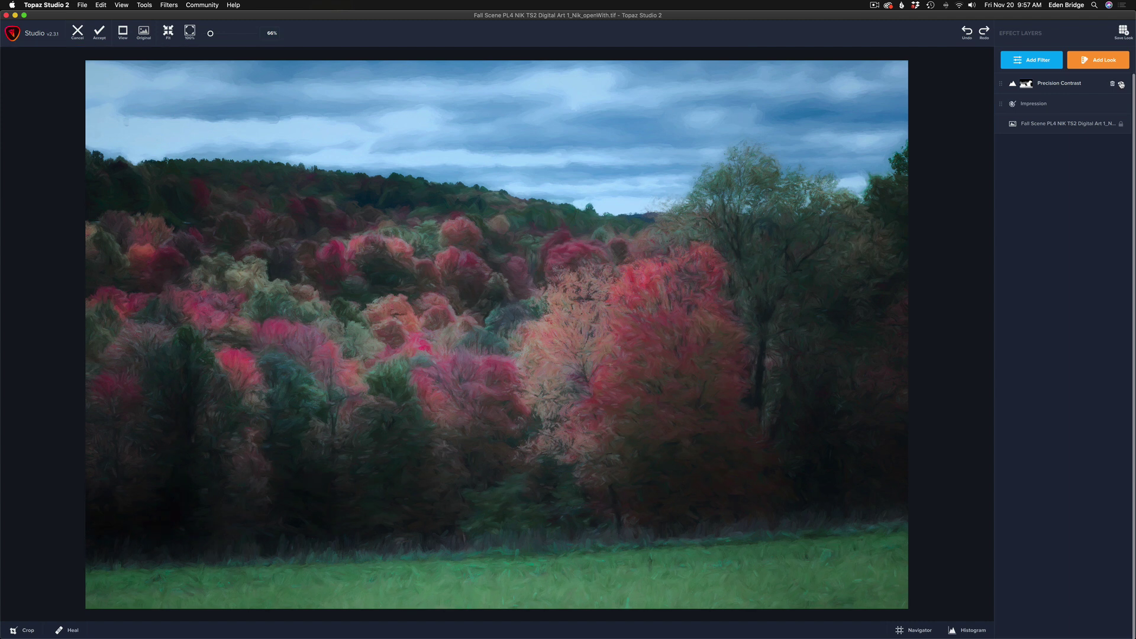
left_click(1122, 85)
left_click(1121, 85)
left_click(1036, 107)
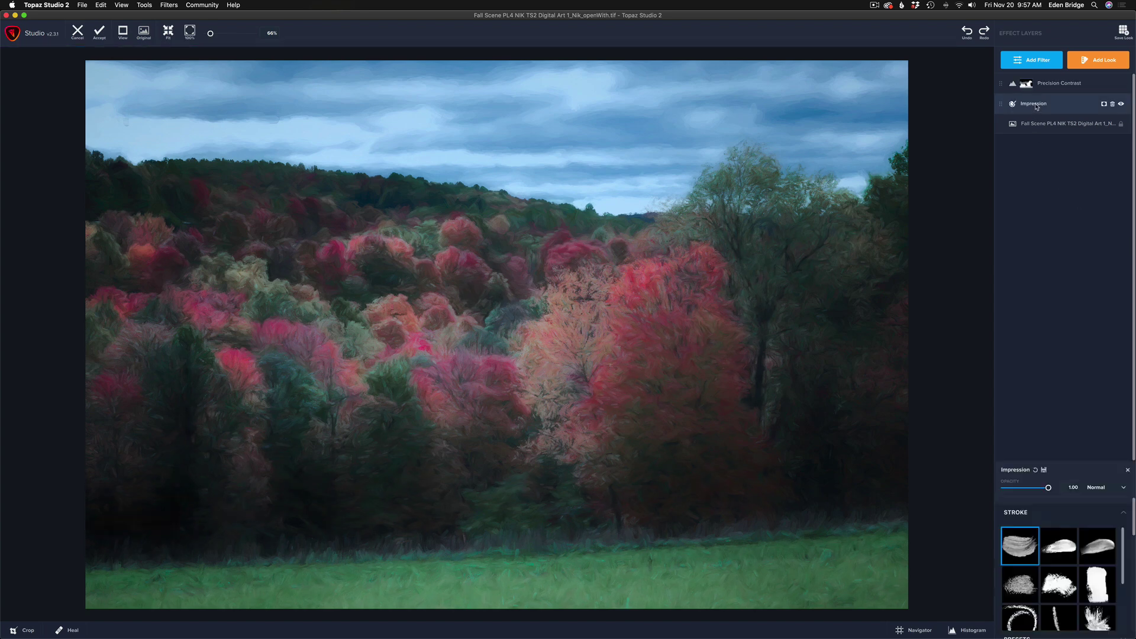
Apply the Canvas II texture to the Impression painting at Texture Strength 0.30
scroll(626, 261, "up", 5)
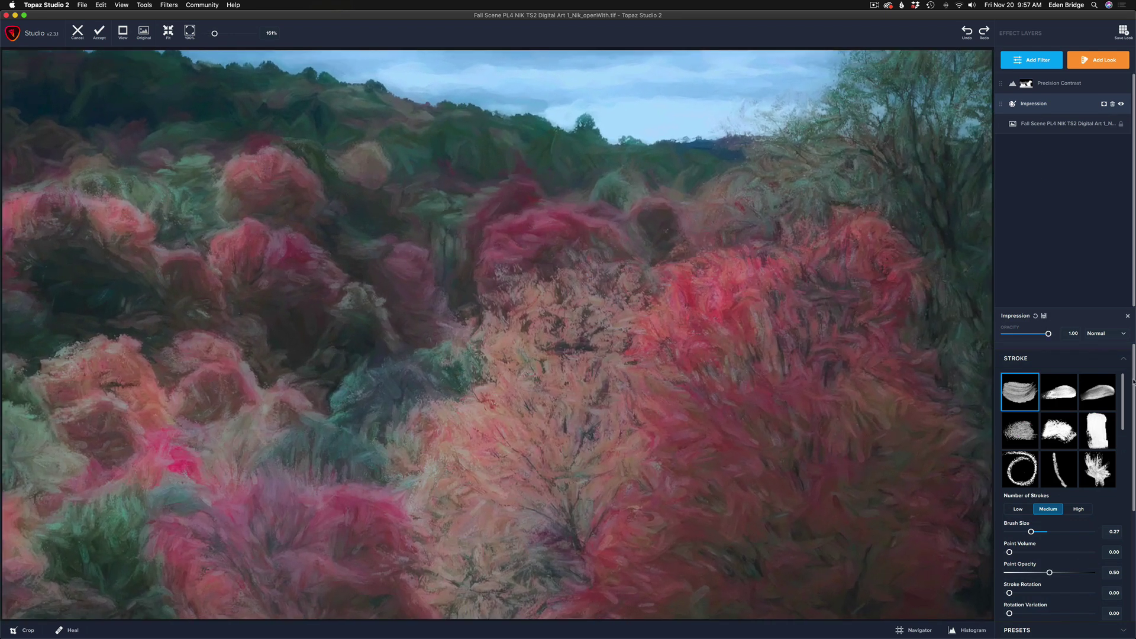
scroll(1133, 381, "down", 5)
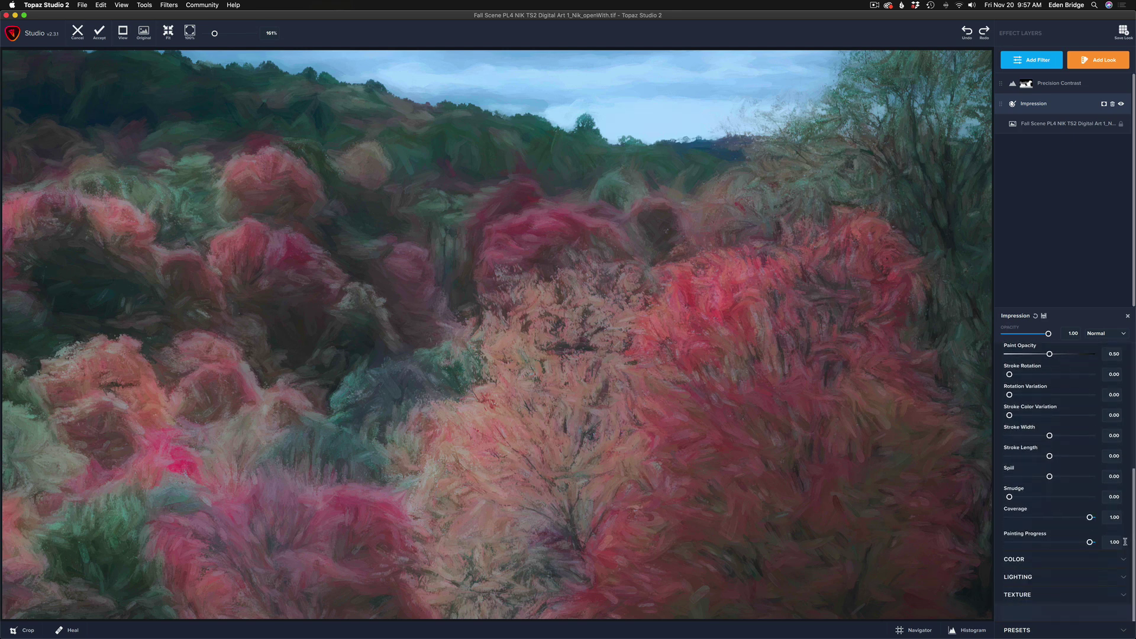
left_click(1073, 595)
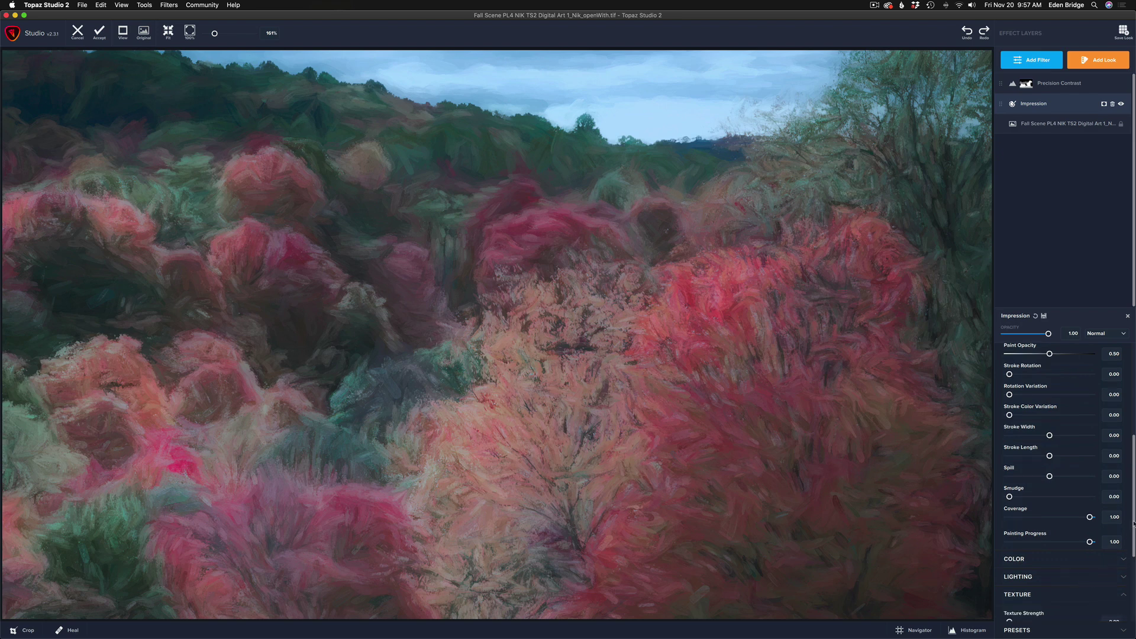
left_click_drag(1130, 530, 1132, 615)
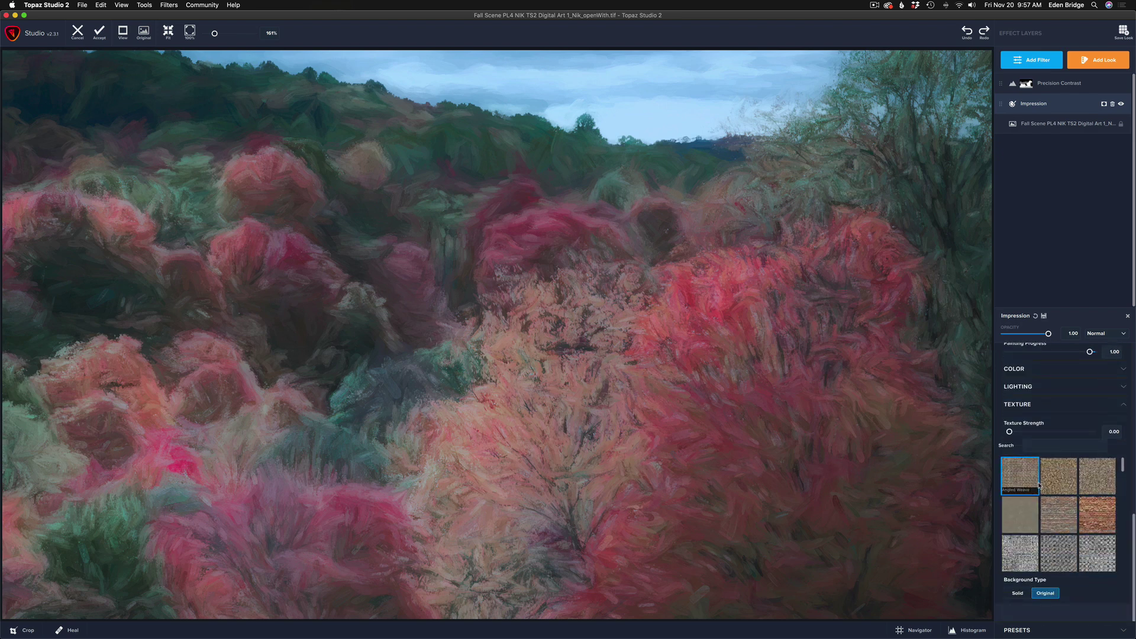
scroll(1046, 539, "down", 2)
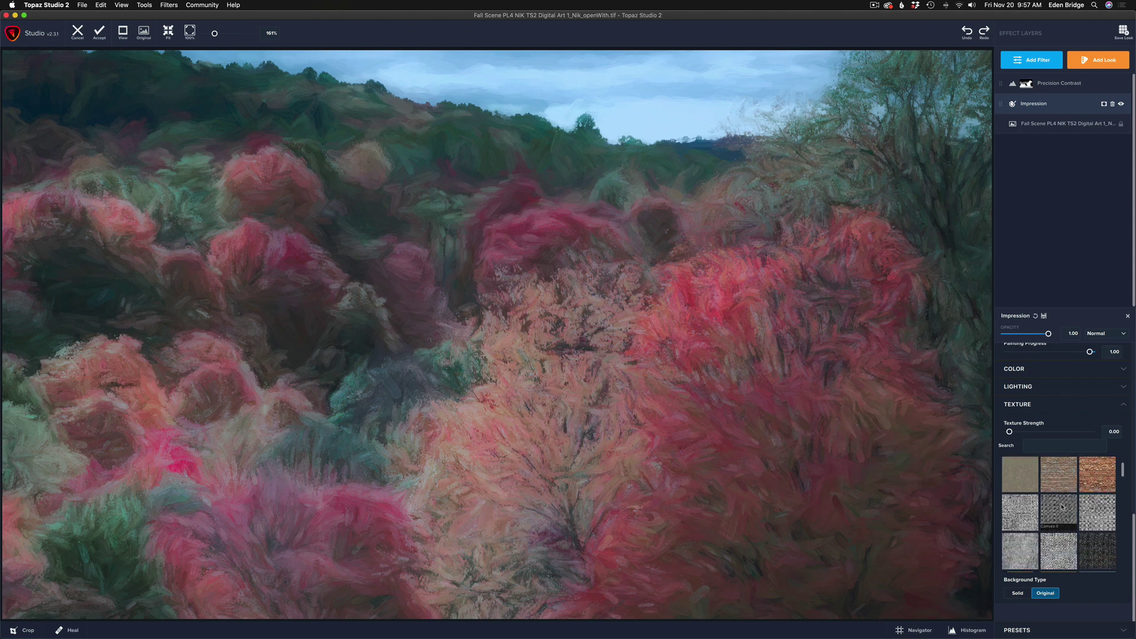
left_click(1063, 507)
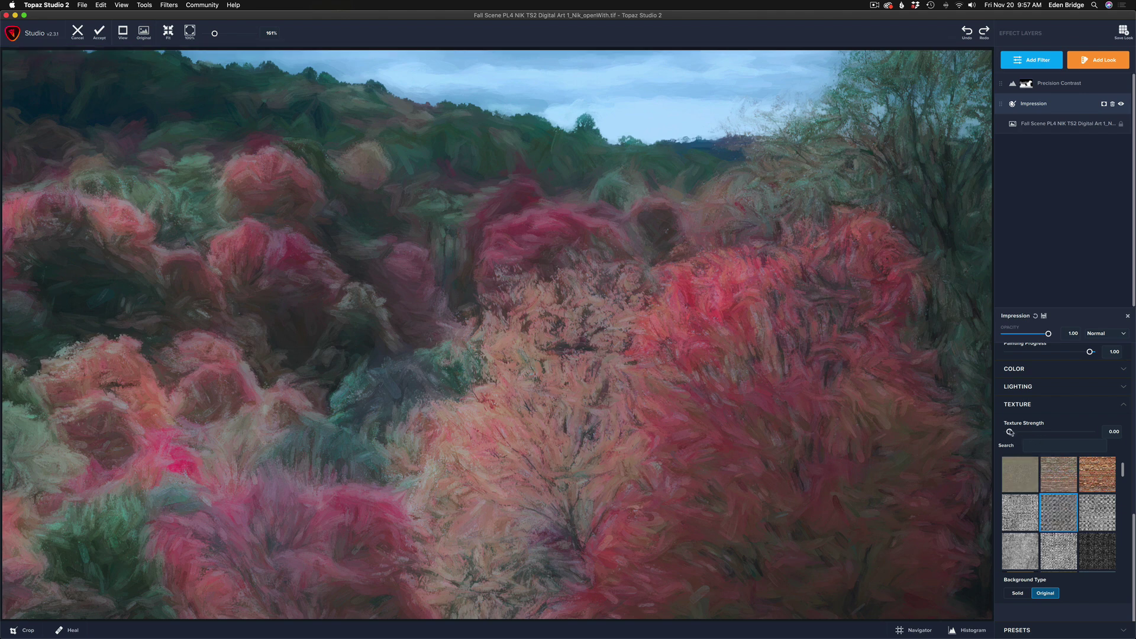
left_click_drag(1010, 432, 1034, 435)
scroll(809, 395, "down", 5)
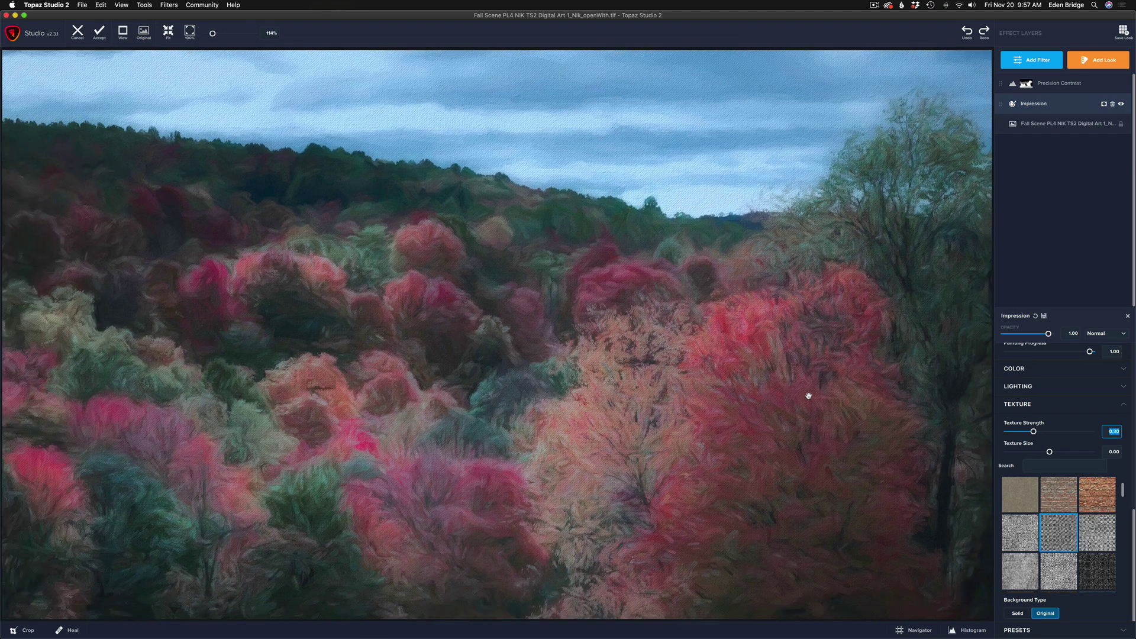
scroll(808, 396, "down", 2)
scroll(808, 395, "up", 1)
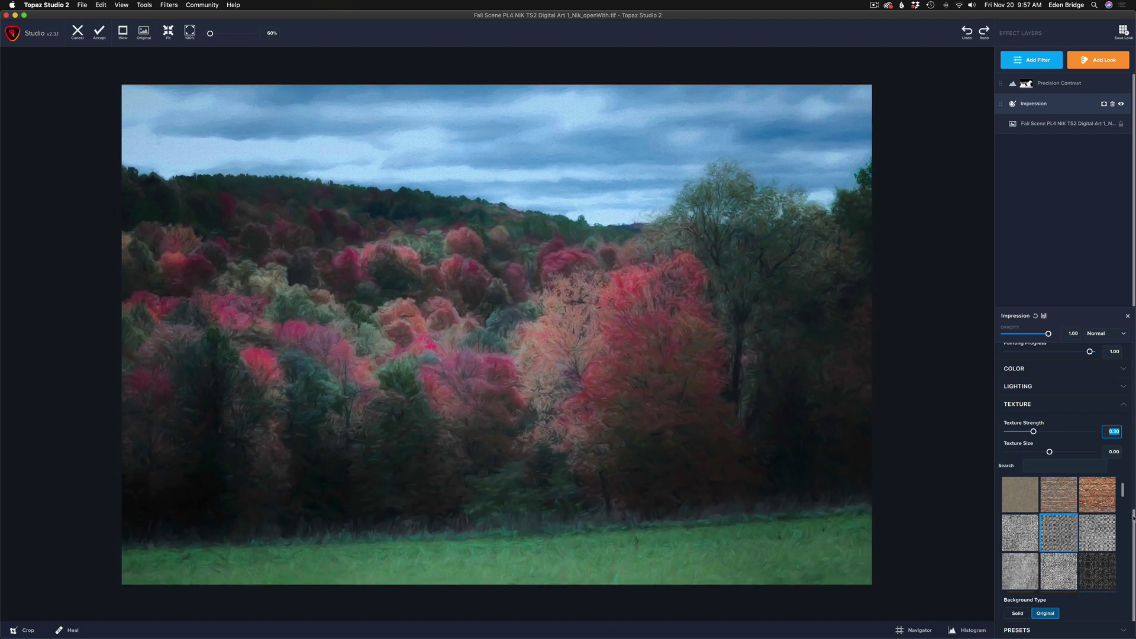
Compare stroke types 02, 03, 06 and 05, keep type01, and accept the painting back to PhotoLab
left_click_drag(1134, 516, 1133, 352)
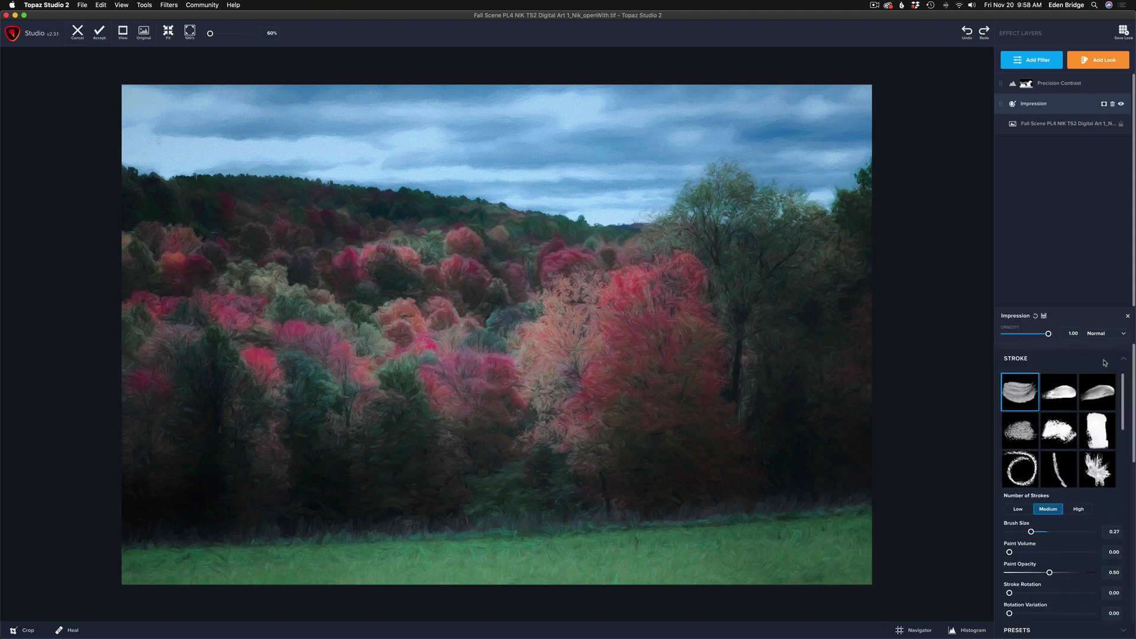
left_click(1060, 392)
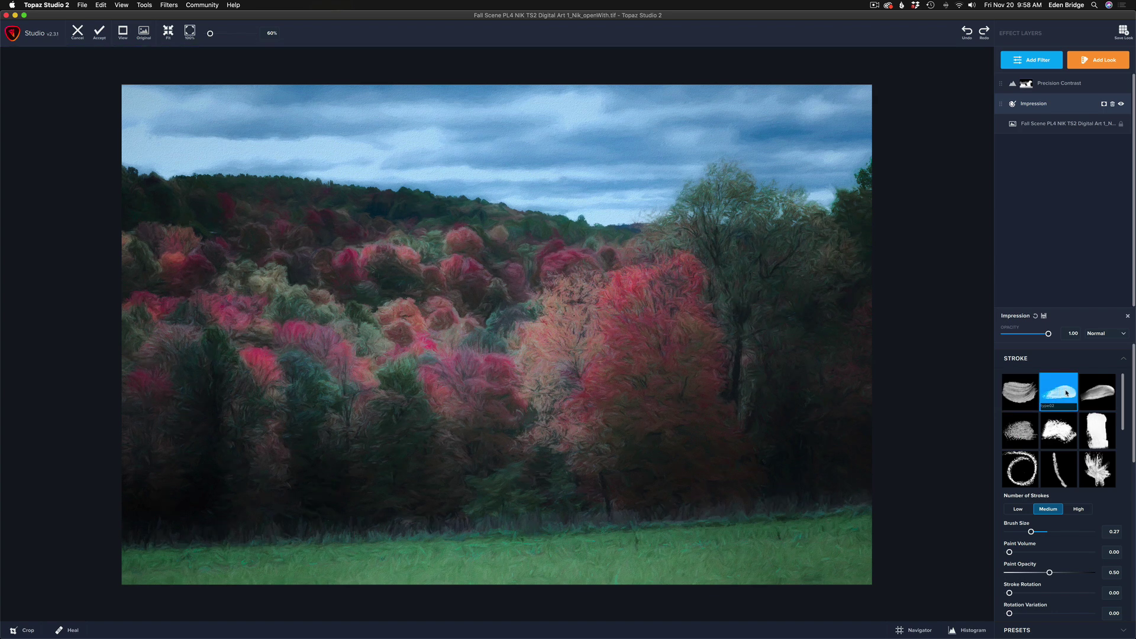
left_click(1098, 393)
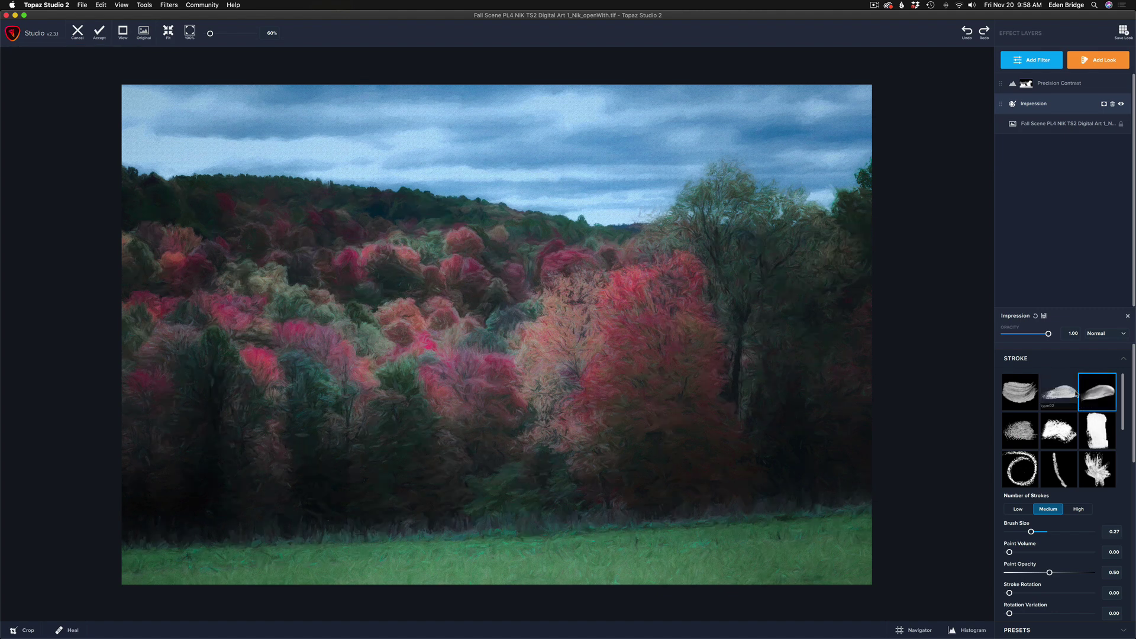
left_click(1099, 434)
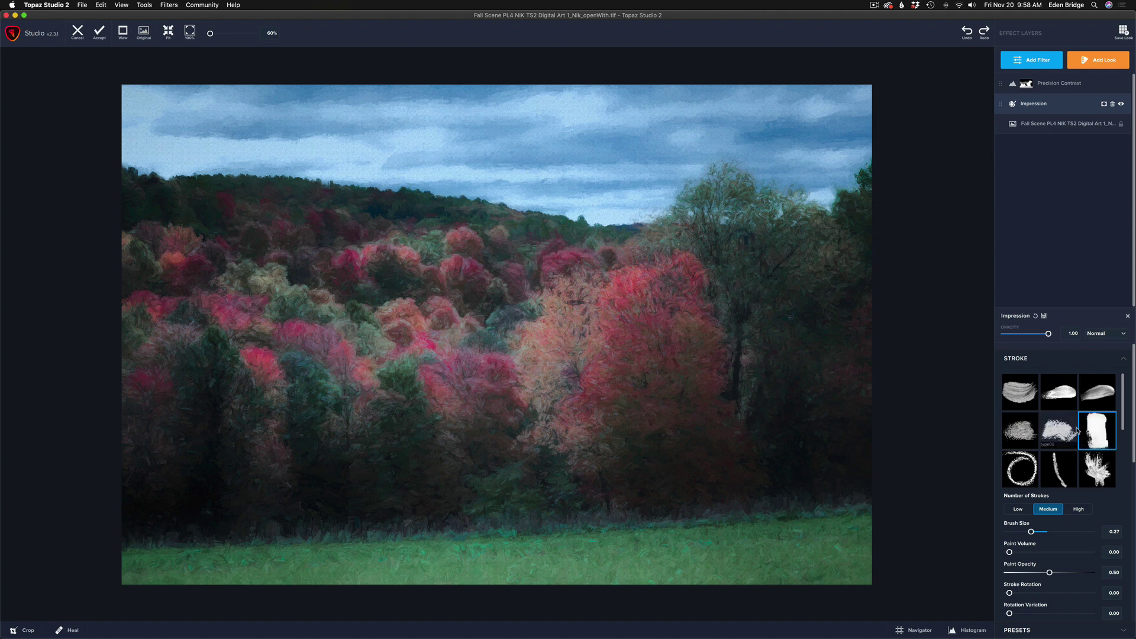
left_click(1063, 432)
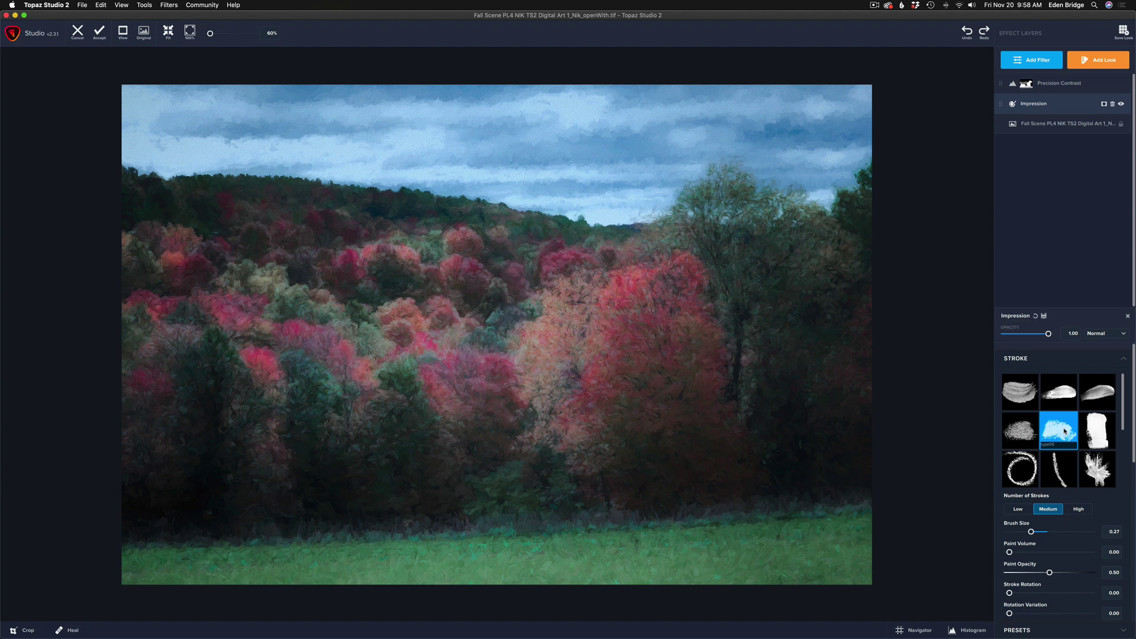
left_click(1063, 393)
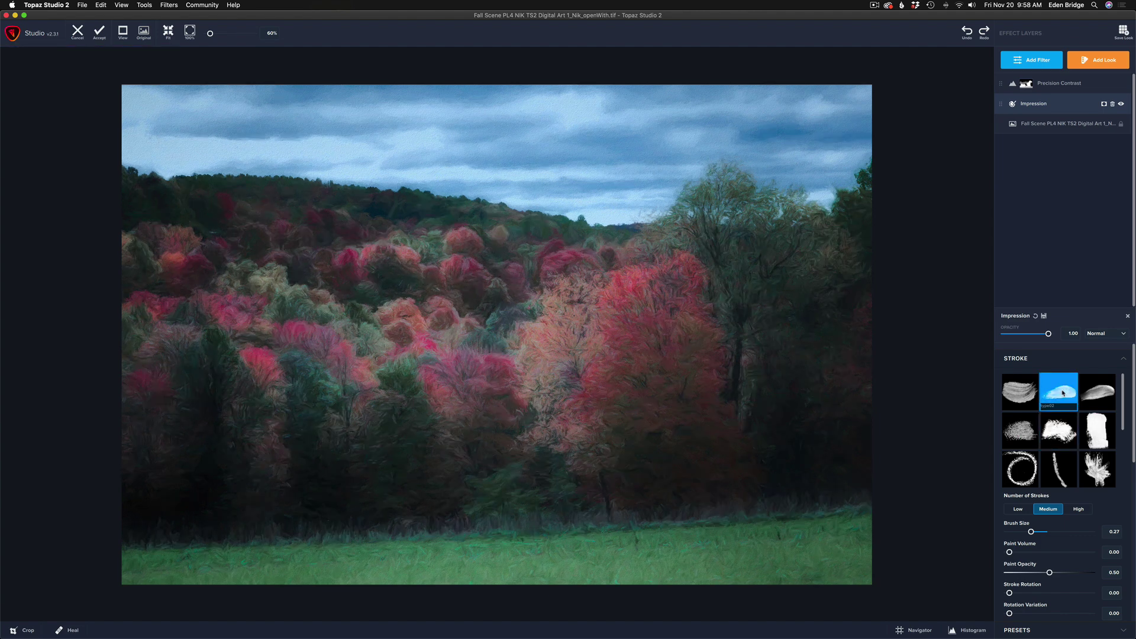
left_click(1020, 393)
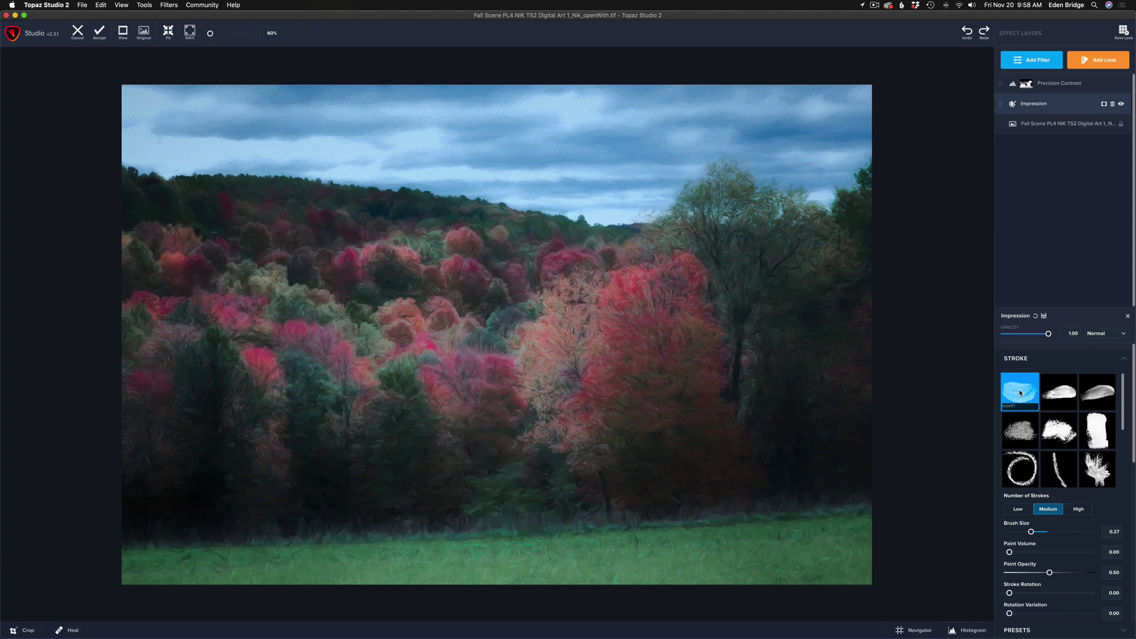
left_click(1057, 392)
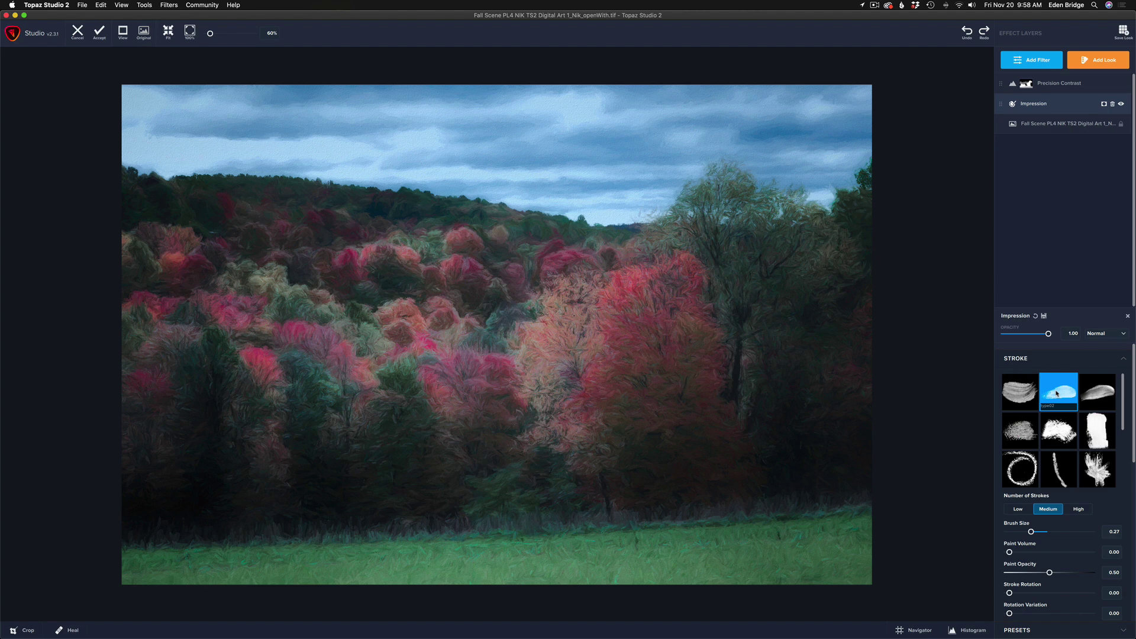
left_click(1021, 392)
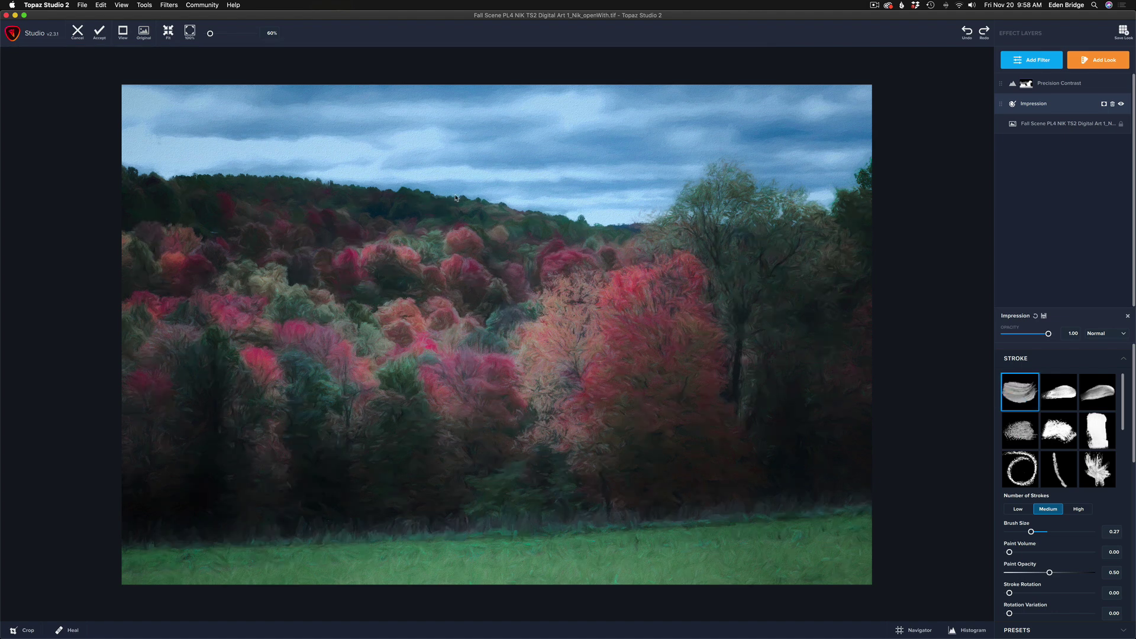
left_click(100, 33)
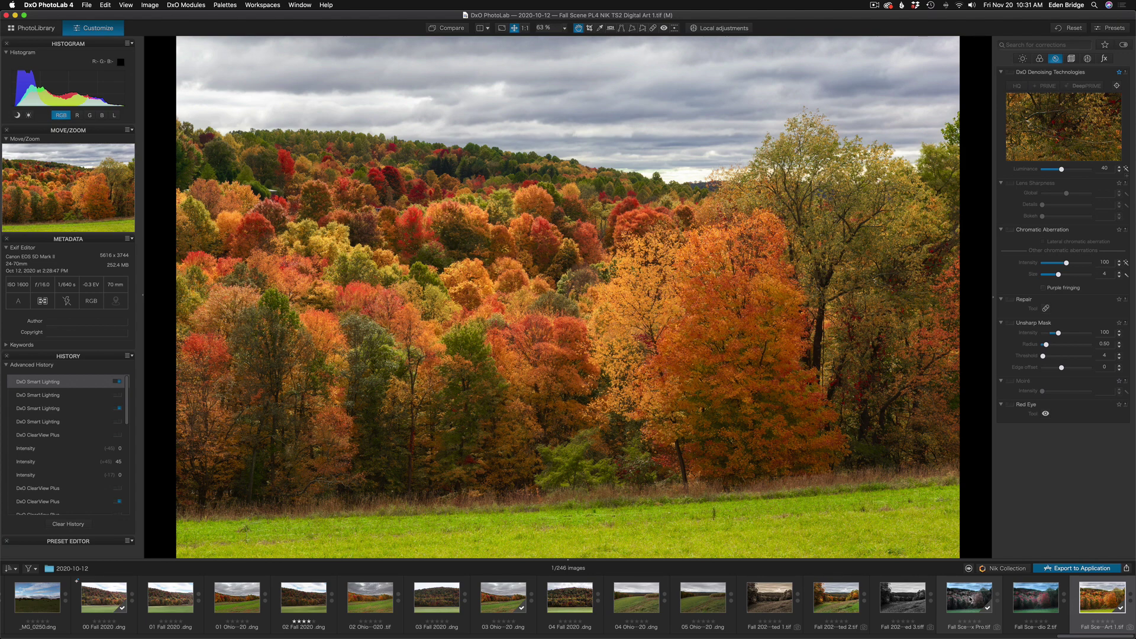
View the Color Efex Pro version, then the Topaz Studio 2 painted version in the filmstrip
left_click(971, 599)
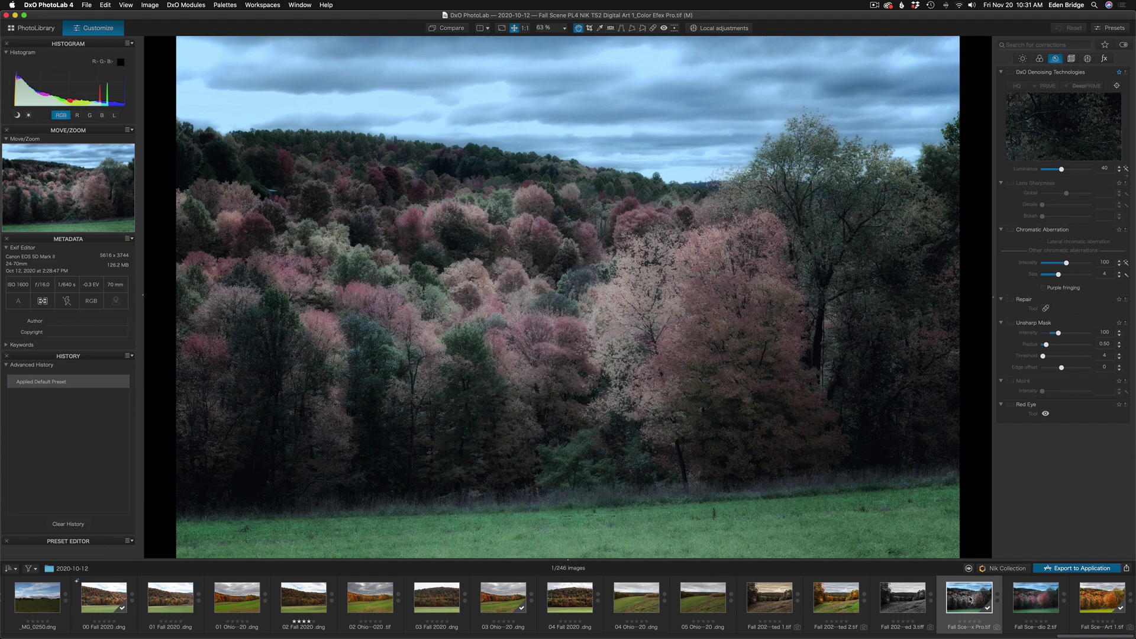
left_click(1034, 603)
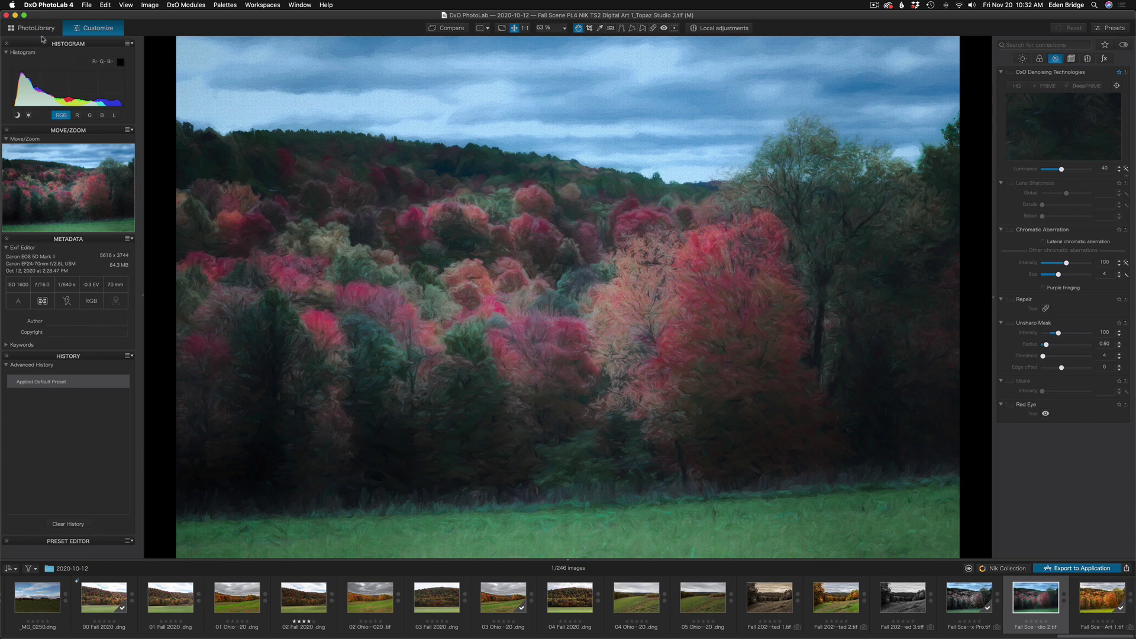
In PhotoLibrary, open the original Fall Scene PL4 NIK TS2 Digital Art 1.tif from the PL4 NIK TS2 Digital Art project in Customize
left_click(35, 28)
scroll(87, 342, "down", 5)
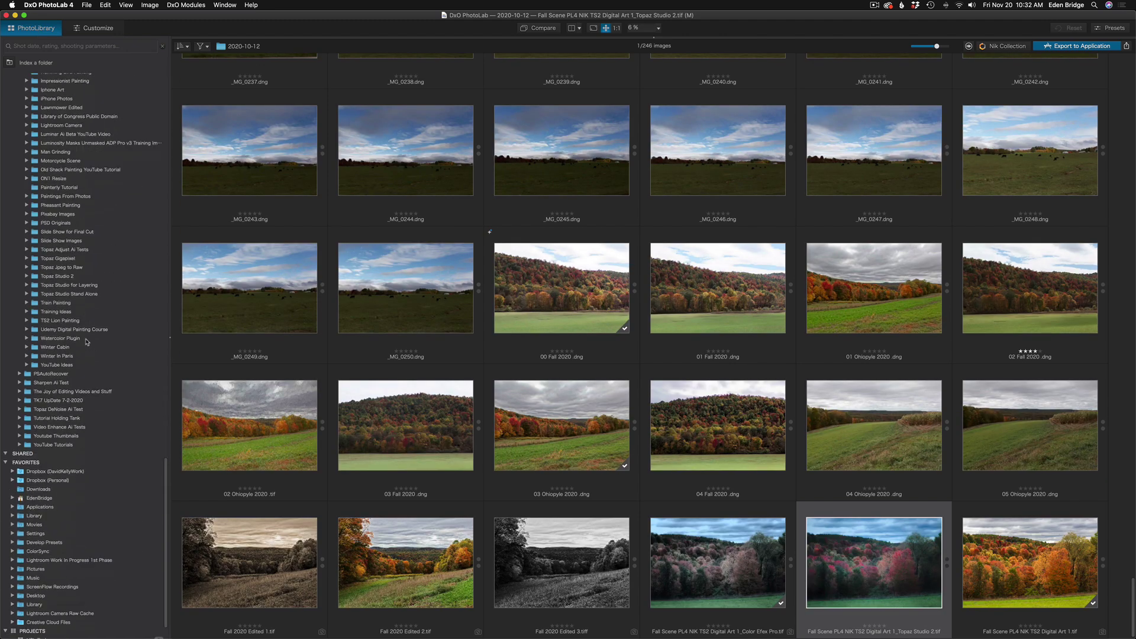
scroll(86, 349, "up", 1)
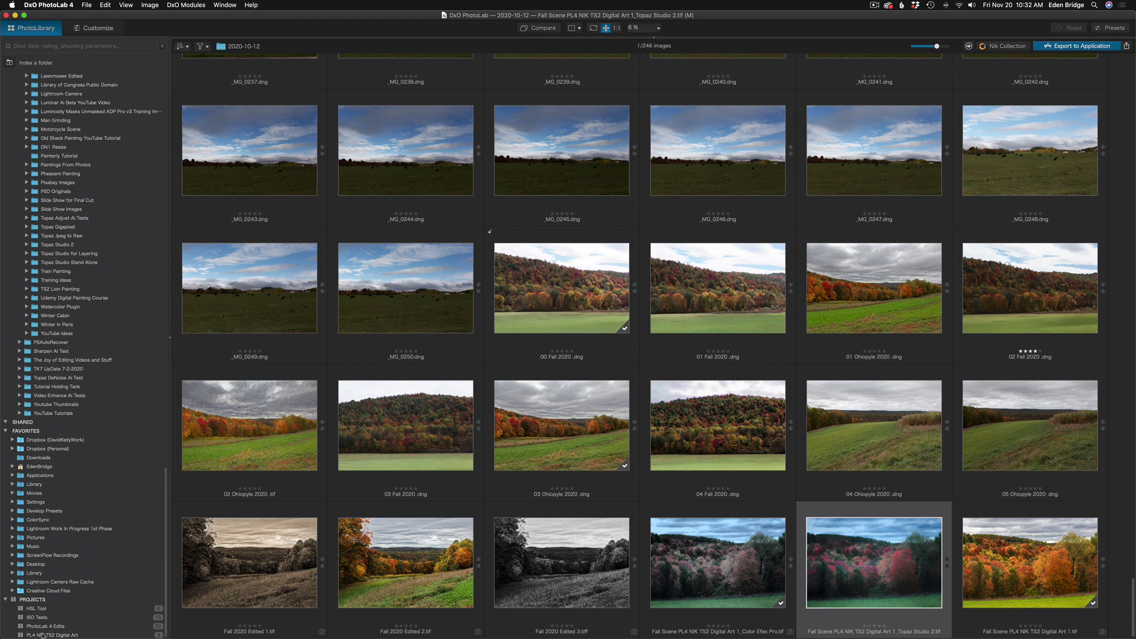
left_click(60, 635)
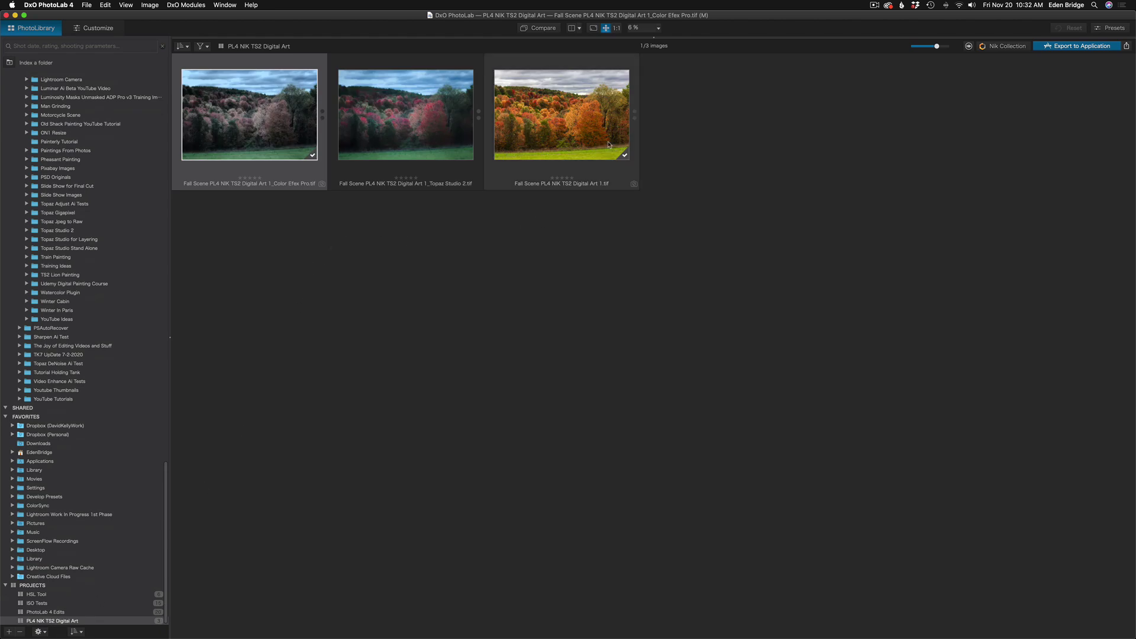
left_click(575, 112)
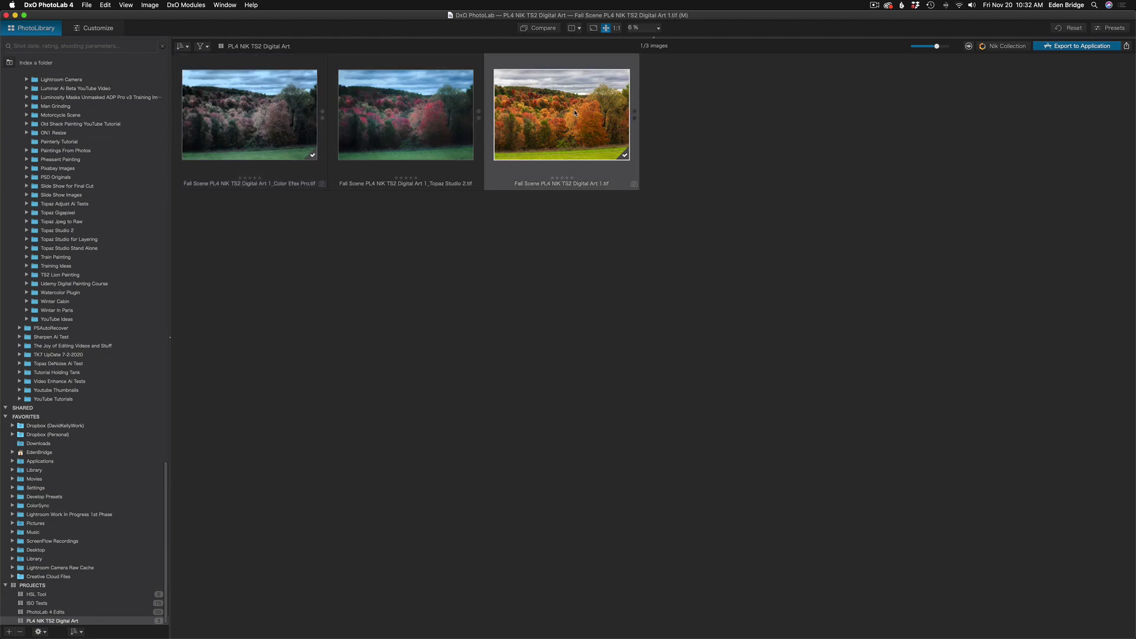
double_click(575, 113)
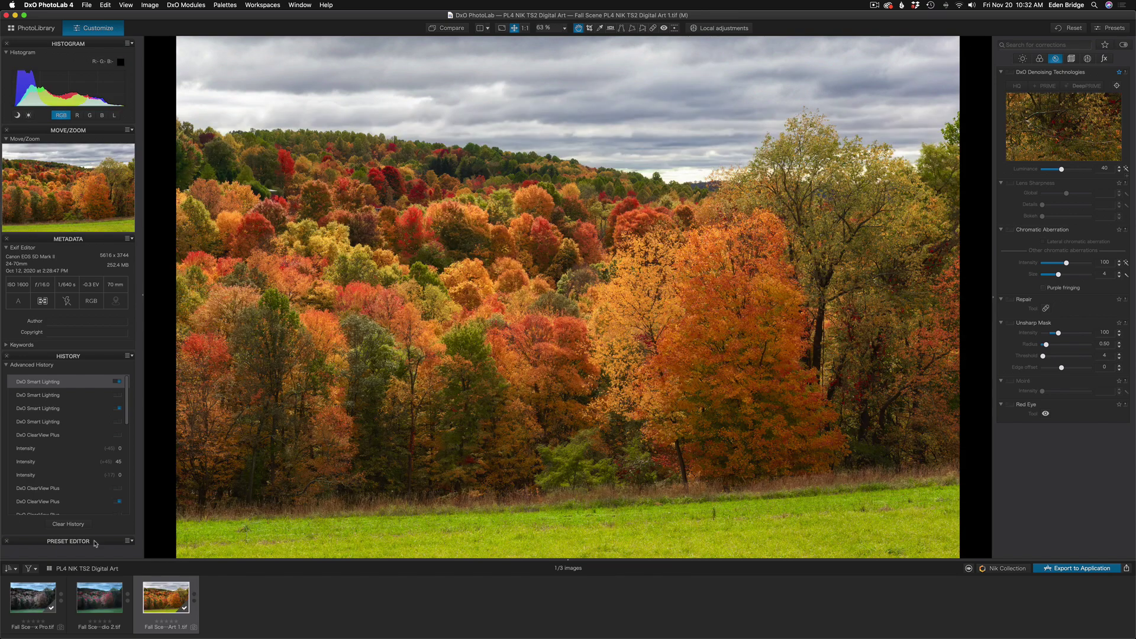
Compare the Color Efex Pro and Topaz Studio 2 versions, then show the Topaz Studio 2 painting full screen
left_click(34, 600)
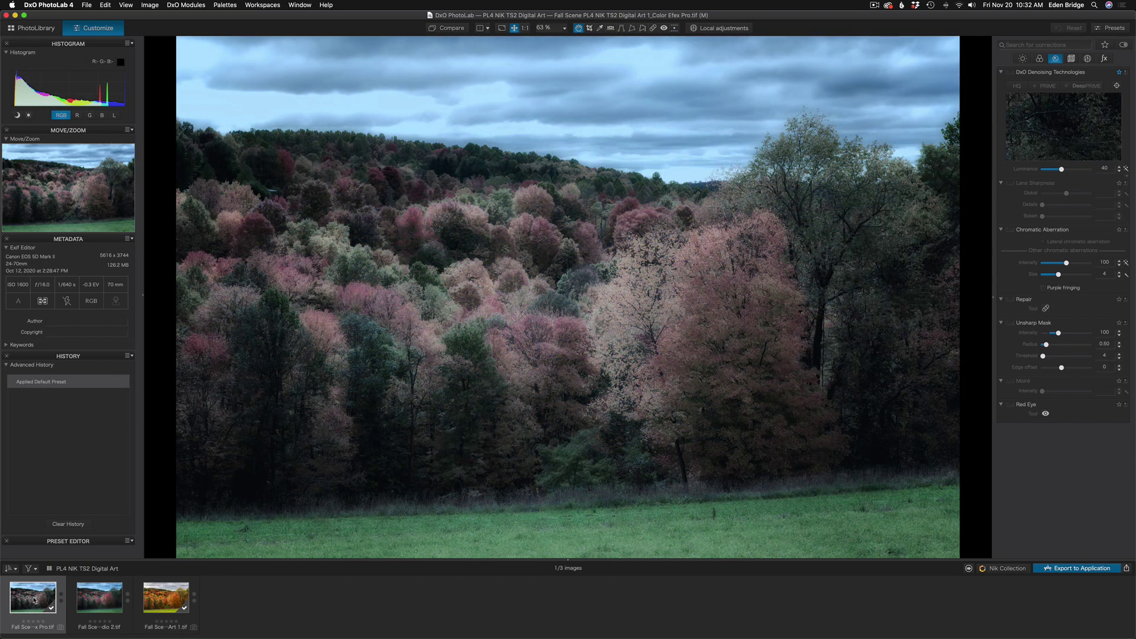
left_click(95, 602)
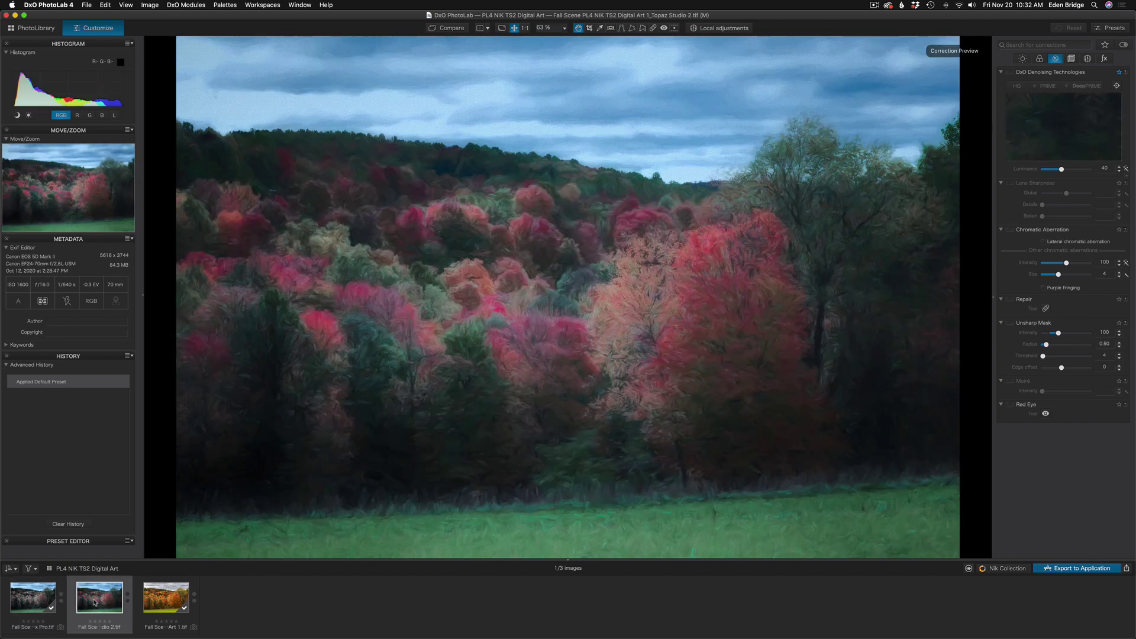
left_click(501, 28)
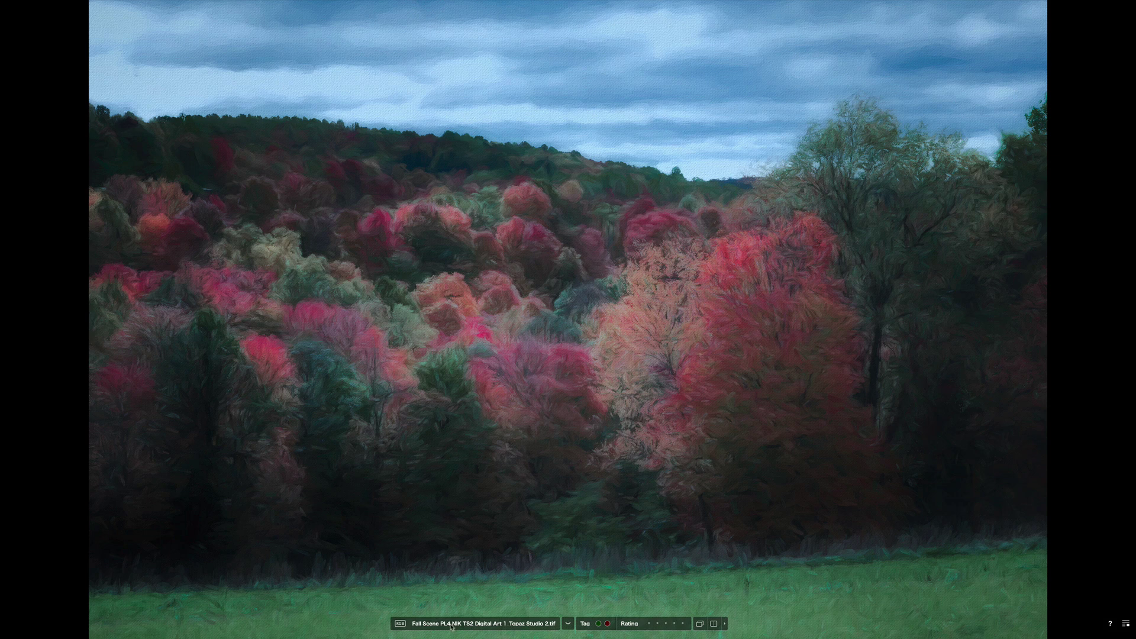
left_click(569, 625)
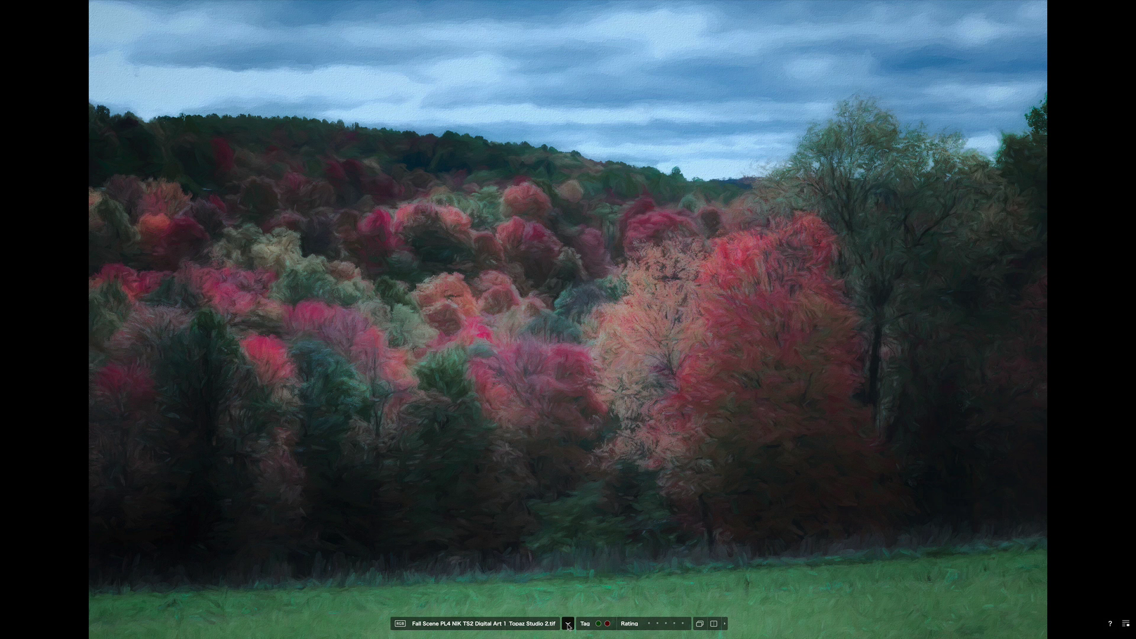